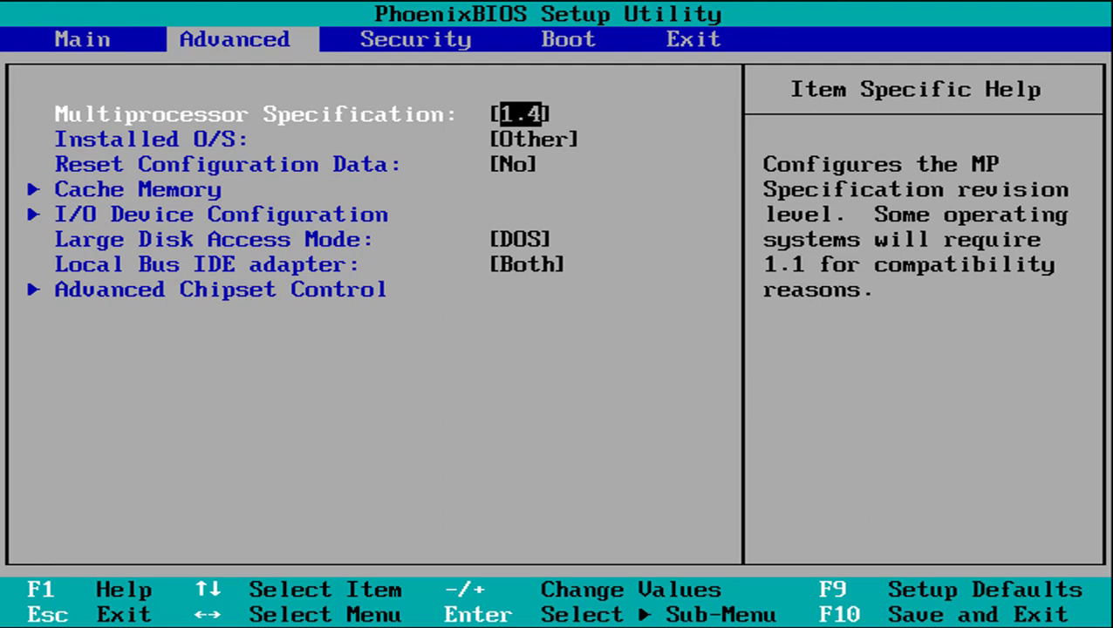
- Put CD-ROM Drive first and Hard Drive second in the boot order, then save and exit
{"action": "key", "text": "Right"}
{"action": "key", "text": "Right"}
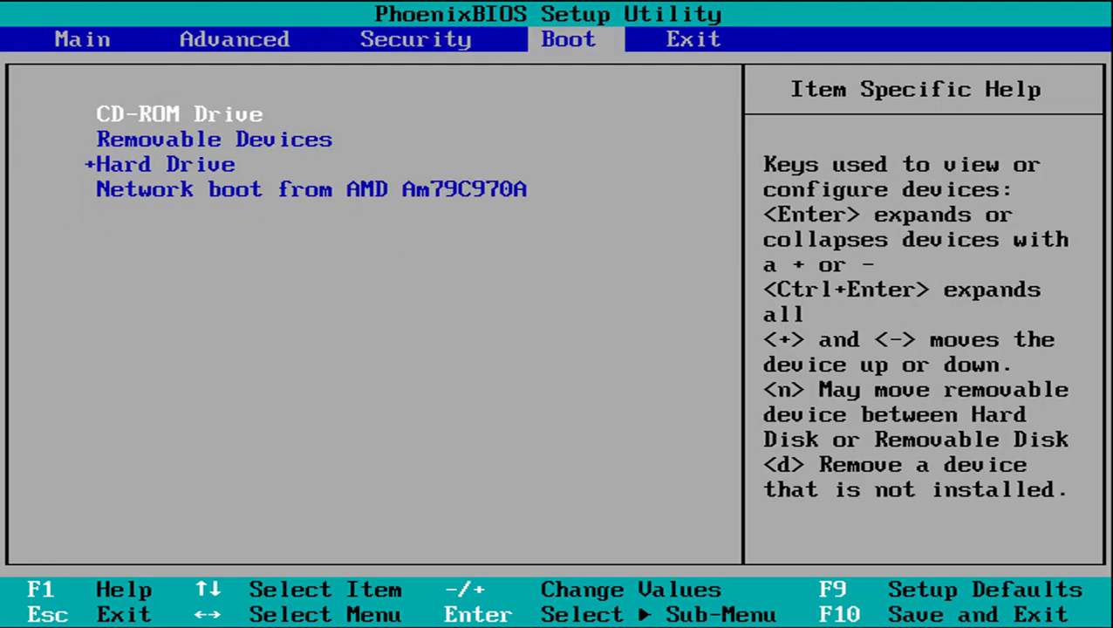
{"action": "key", "text": "minus"}
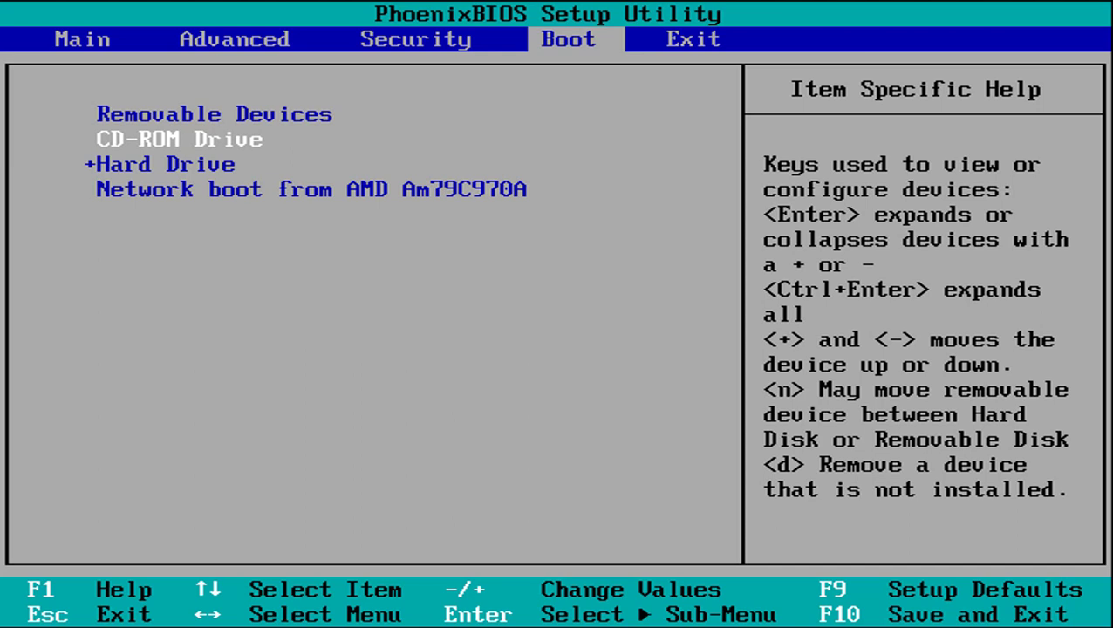
{"action": "key", "text": "Down"}
{"action": "key", "text": "plus"}
{"action": "key", "text": "plus"}
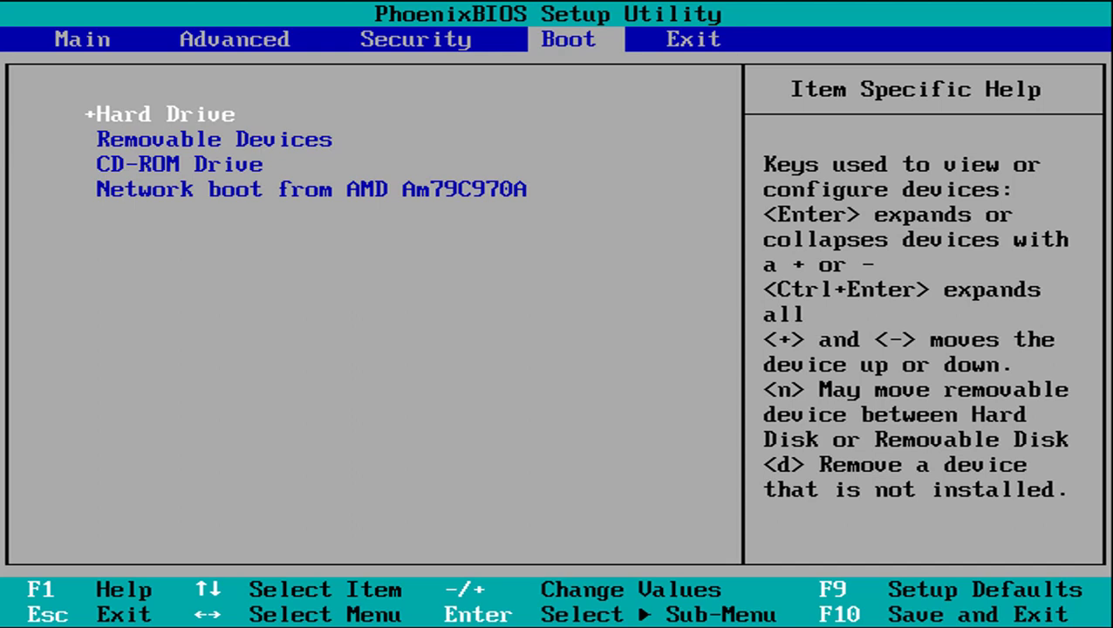
{"action": "key", "text": "Down"}
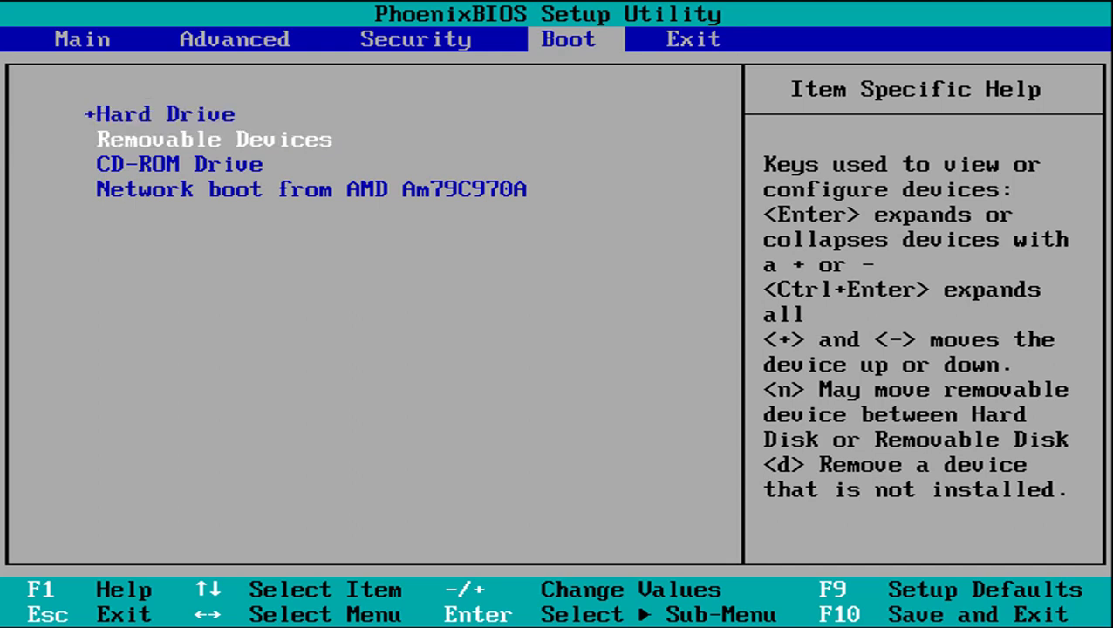
{"action": "key", "text": "Down"}
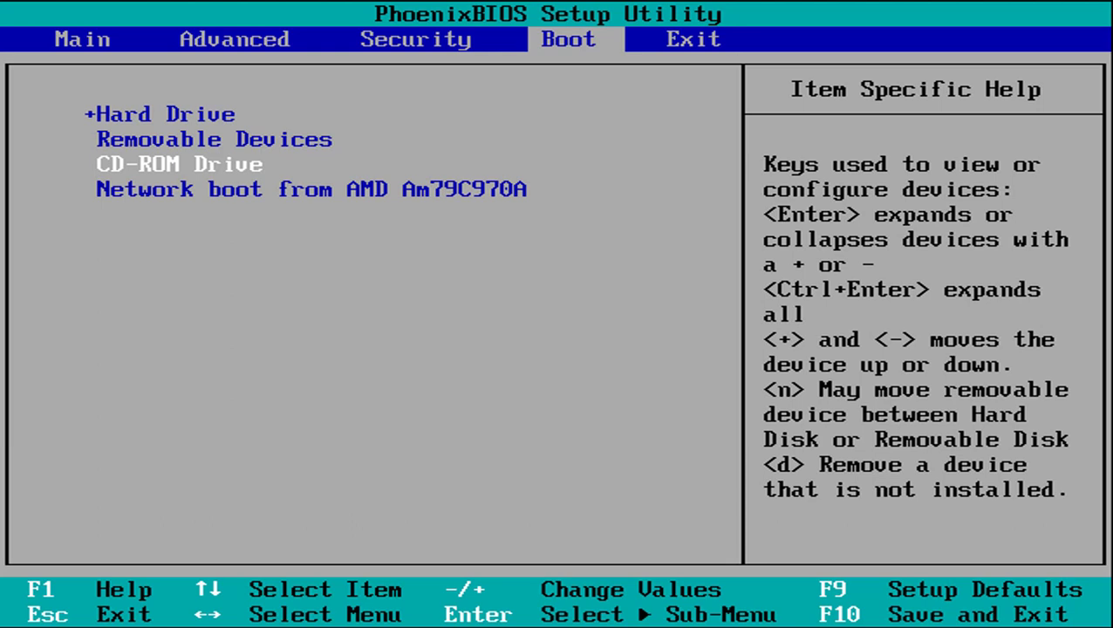
{"action": "key", "text": "plus"}
{"action": "key", "text": "plus"}
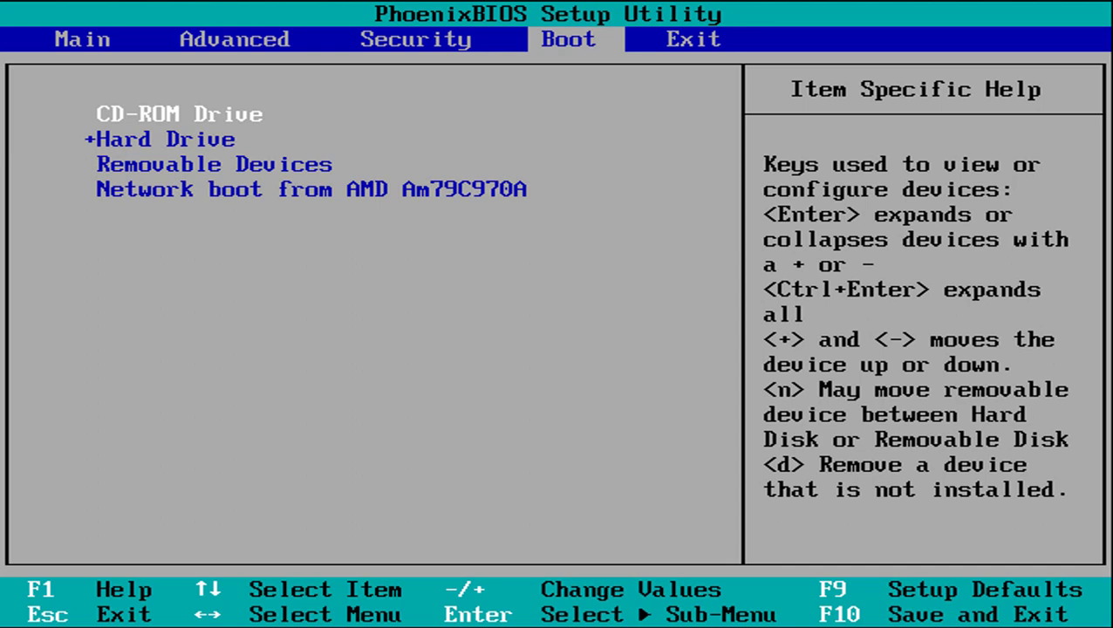
{"action": "key", "text": "Right"}
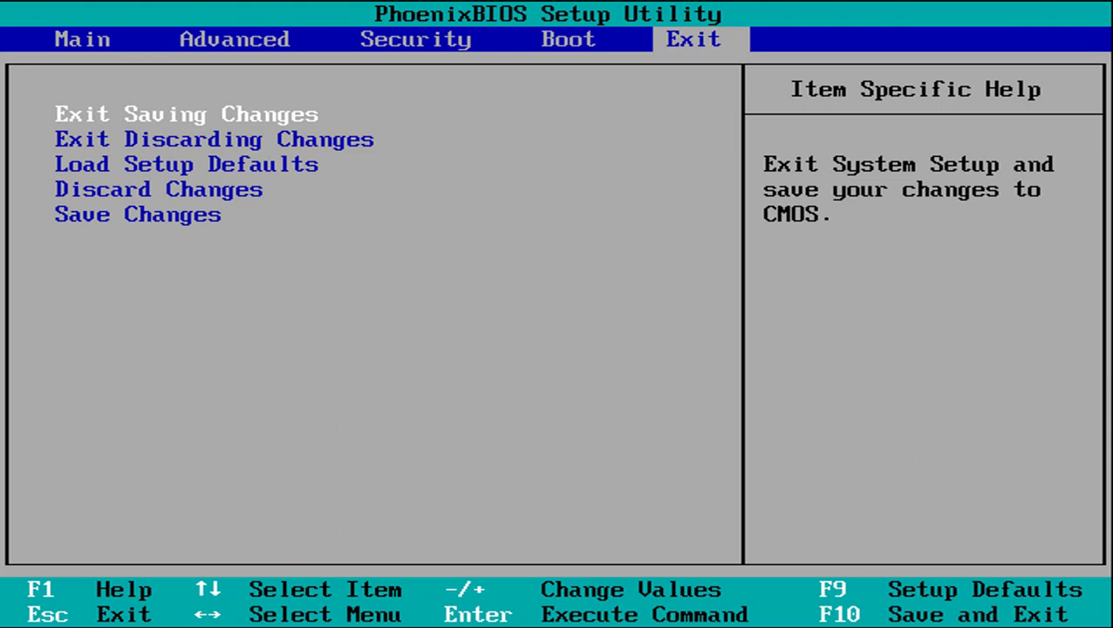
{"action": "key", "text": "Return"}
{"action": "key", "text": "Return"}
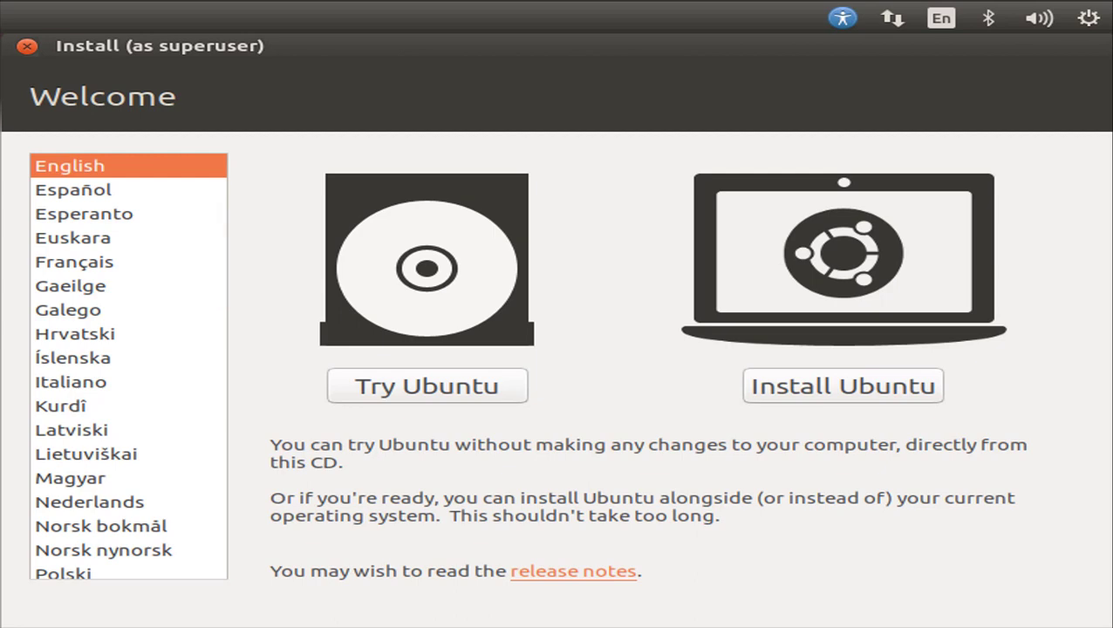
- Choose Português do Brasil from the Welcome language list
{"action": "left_click", "coordinate": [73, 189]}
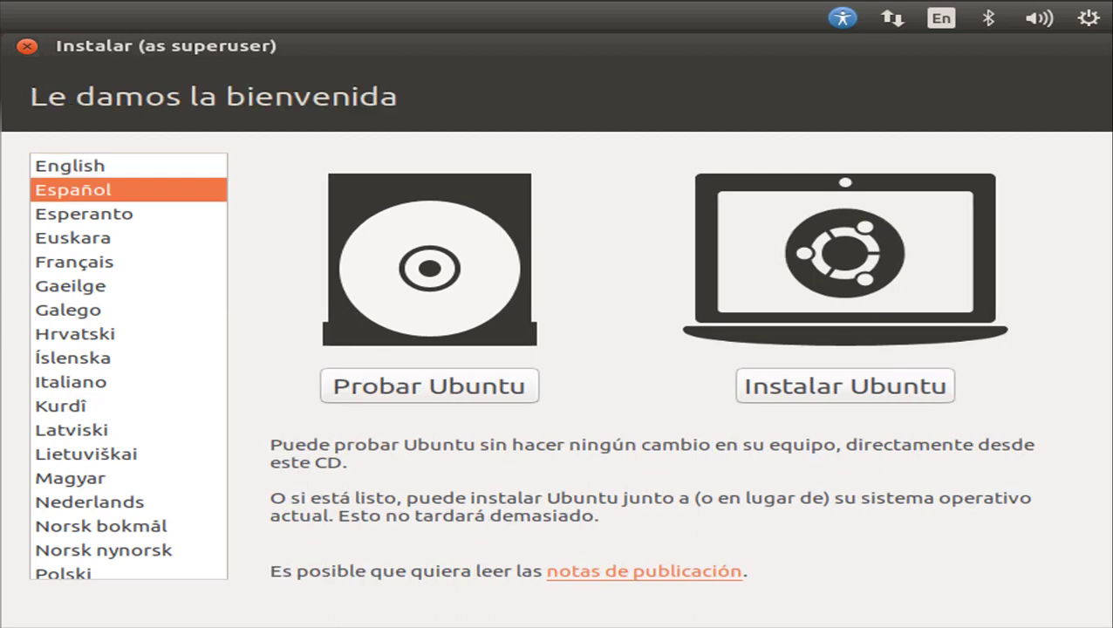
{"action": "key", "text": "Down"}
{"action": "key", "text": "Down"}
{"action": "key", "text": "Down"}
{"action": "key", "text": "Down"}
{"action": "key", "text": "Down"}
{"action": "key", "text": "Down"}
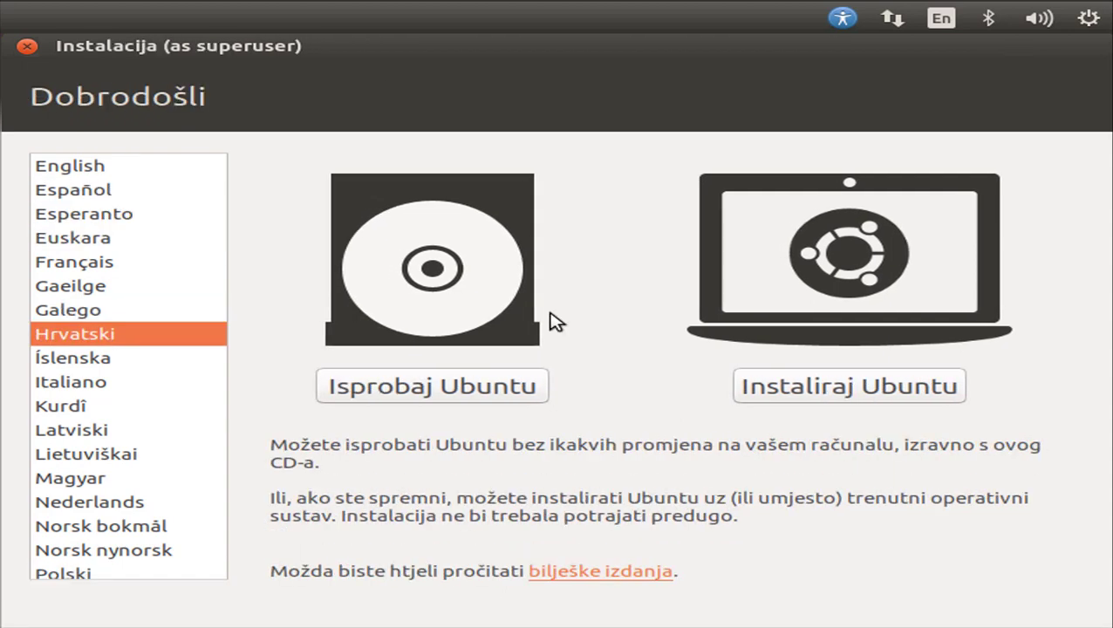
{"action": "scroll", "coordinate": [149, 322], "scroll_direction": "down", "scroll_amount": 5}
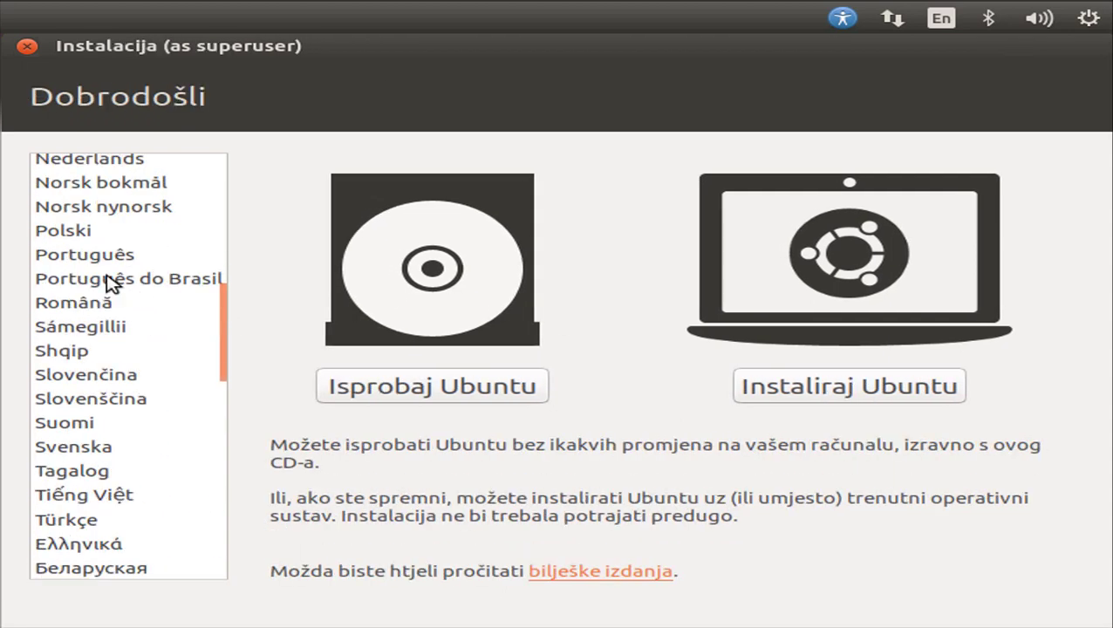
{"action": "left_click", "coordinate": [103, 288]}
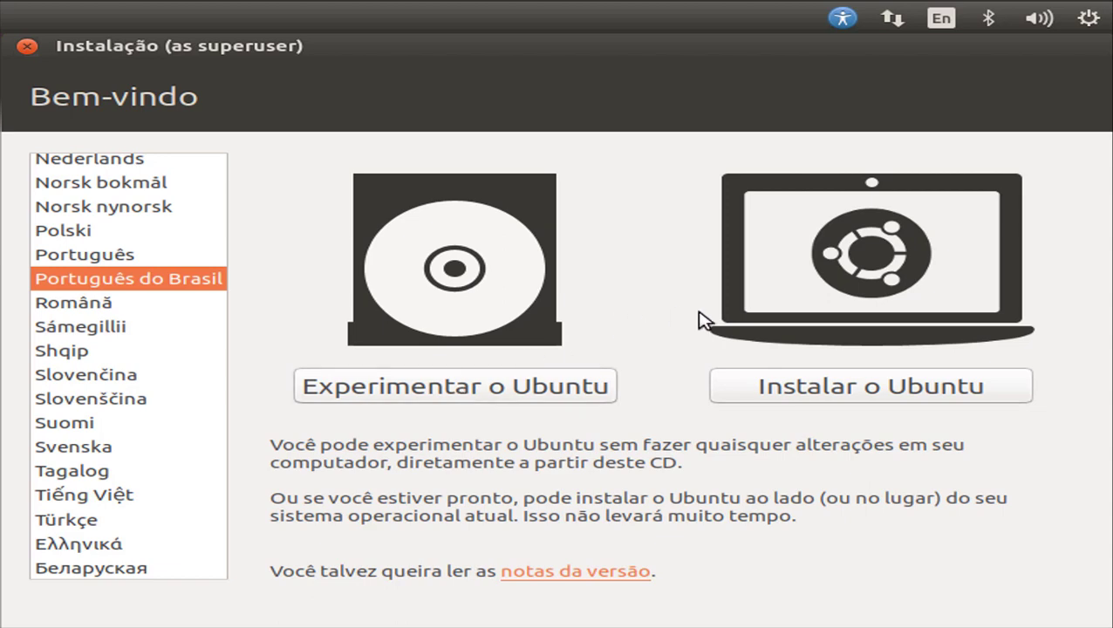
- Start installing Ubuntu with third-party graphics, Wi-Fi and media software included
{"action": "left_click", "coordinate": [870, 398]}
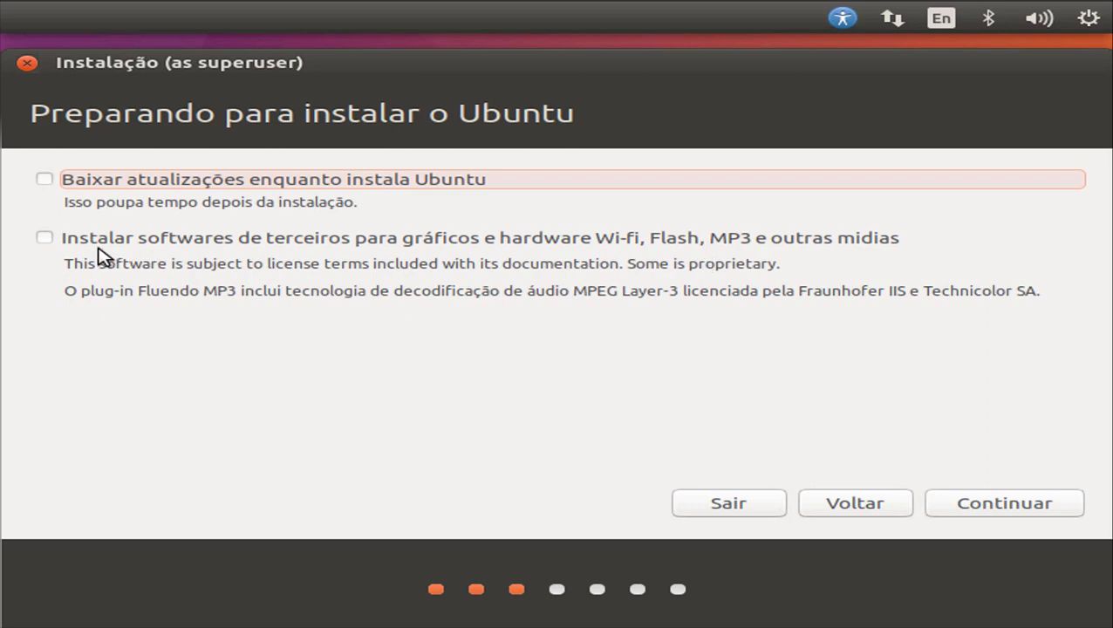
{"action": "left_click", "coordinate": [43, 240]}
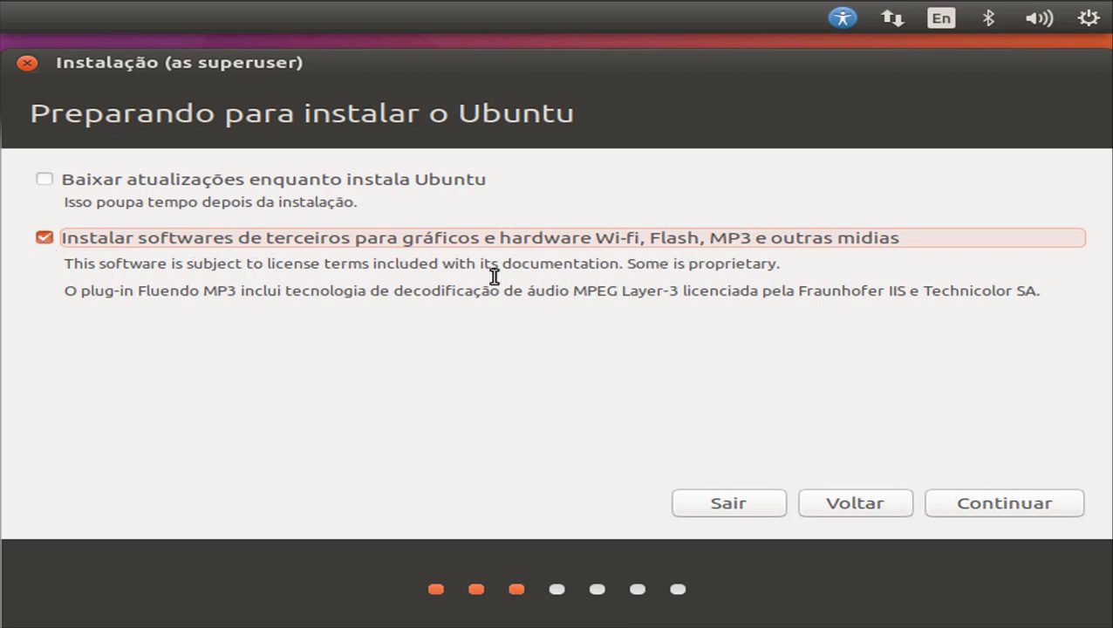
{"action": "left_click", "coordinate": [1019, 504]}
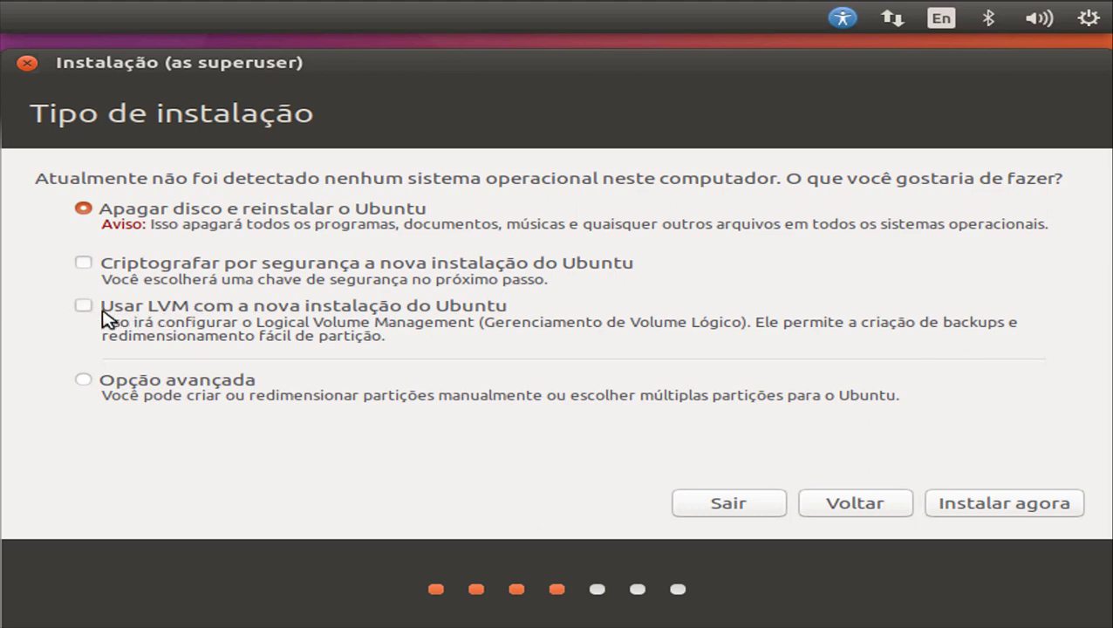
- Erase the disk using LVM for the new install and confirm the partition changes
{"action": "left_click", "coordinate": [106, 312]}
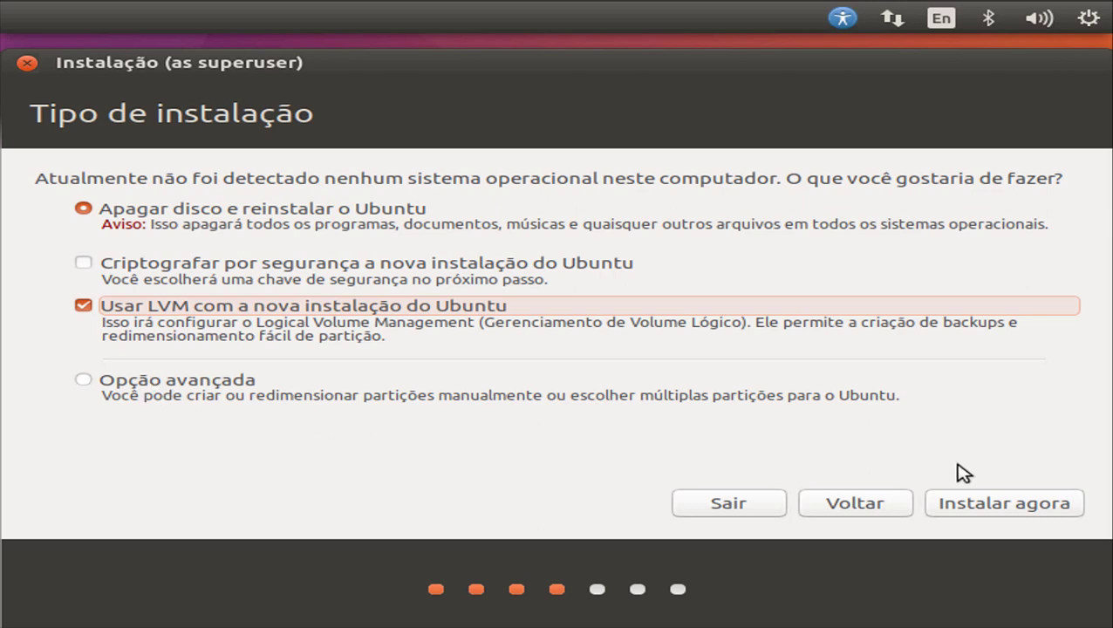
{"action": "left_click", "coordinate": [1000, 506]}
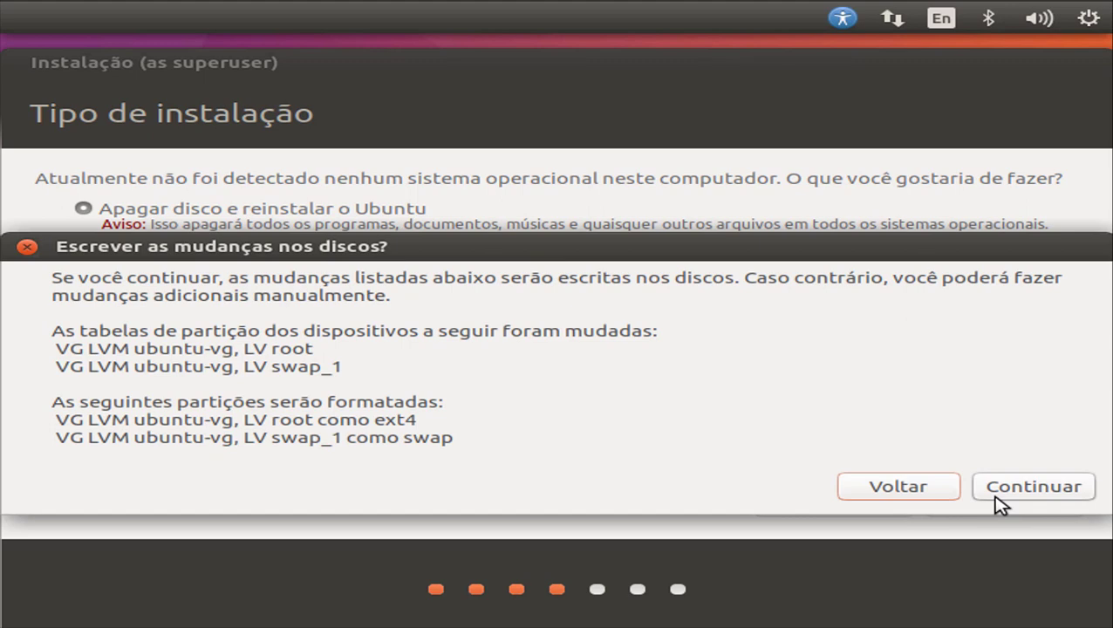
{"action": "left_click", "coordinate": [1018, 504]}
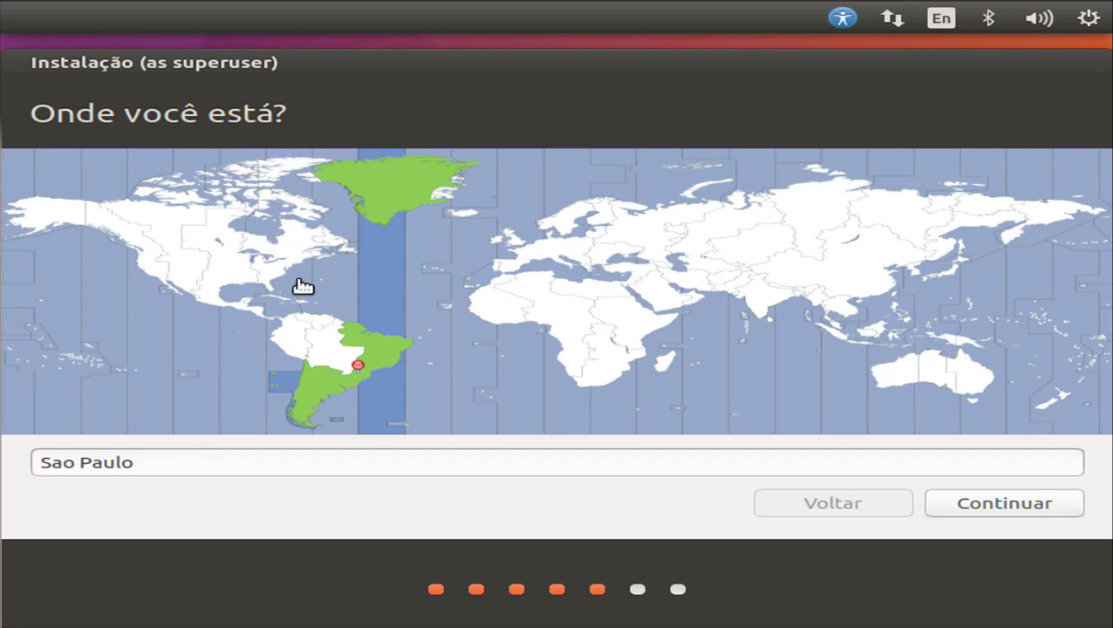
- Keep Sao Paulo as the location and continue
{"action": "left_click", "coordinate": [960, 504]}
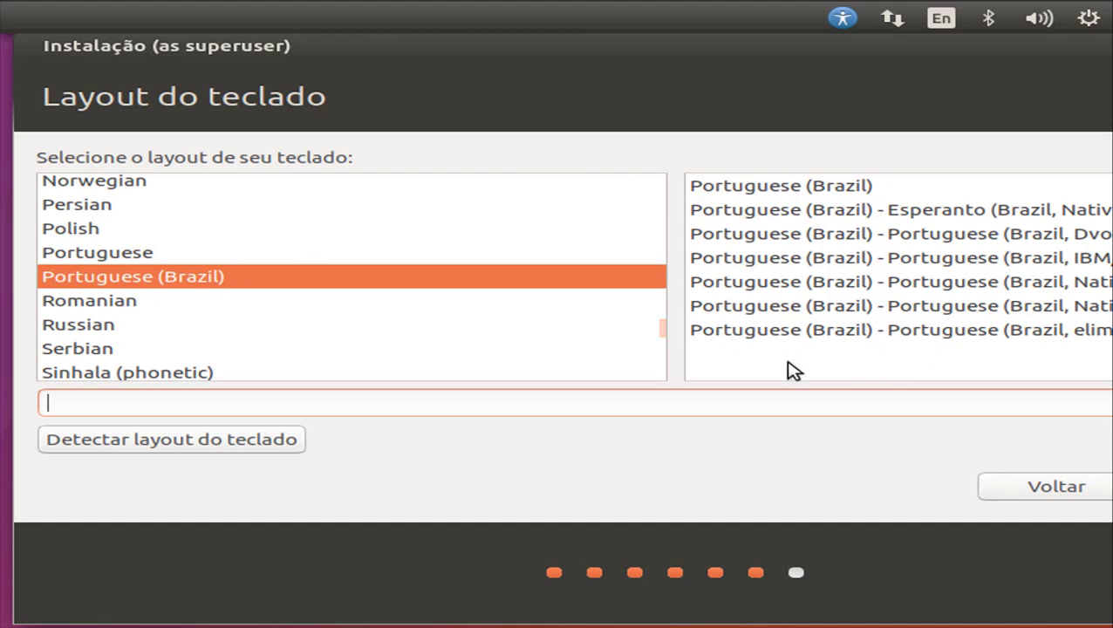
- Choose the Portuguese (Brazil) IBM keyboard variant and start layout detection
{"action": "left_click", "coordinate": [779, 190]}
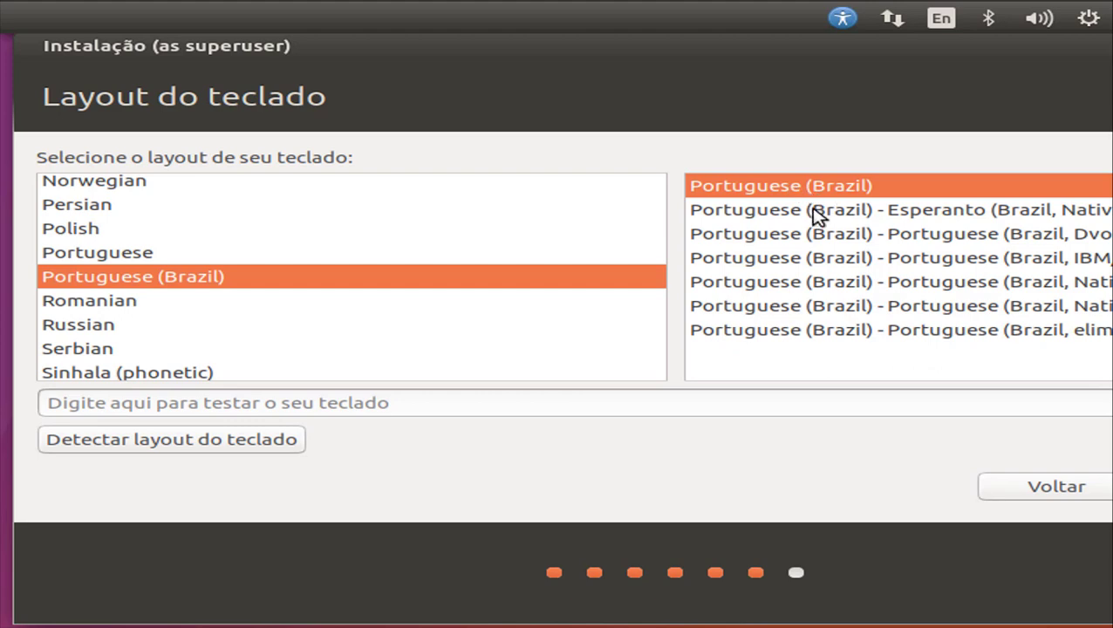
{"action": "left_click", "coordinate": [836, 255]}
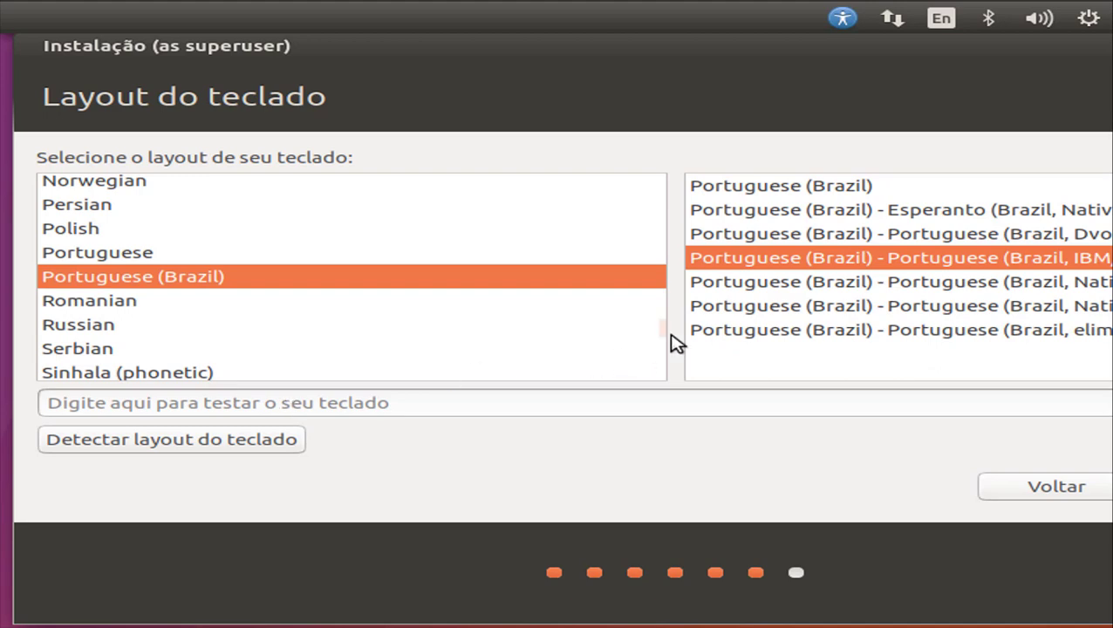
{"action": "left_click", "coordinate": [105, 449]}
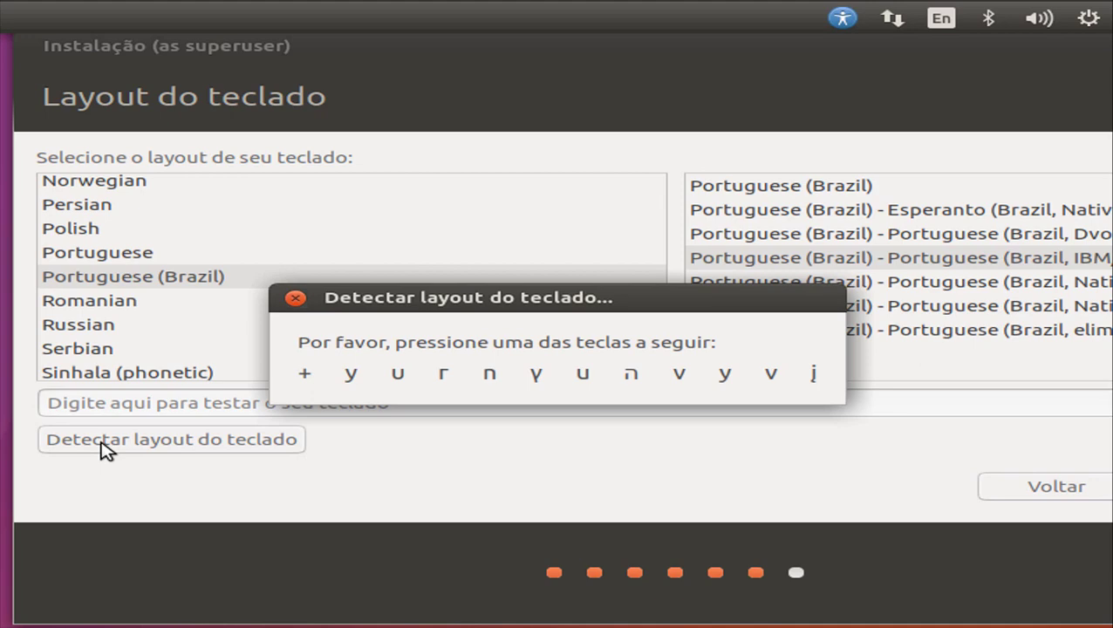
- Answer the detection prompts: press y, q, z; ş and é absent, ç present
{"action": "key", "text": "y"}
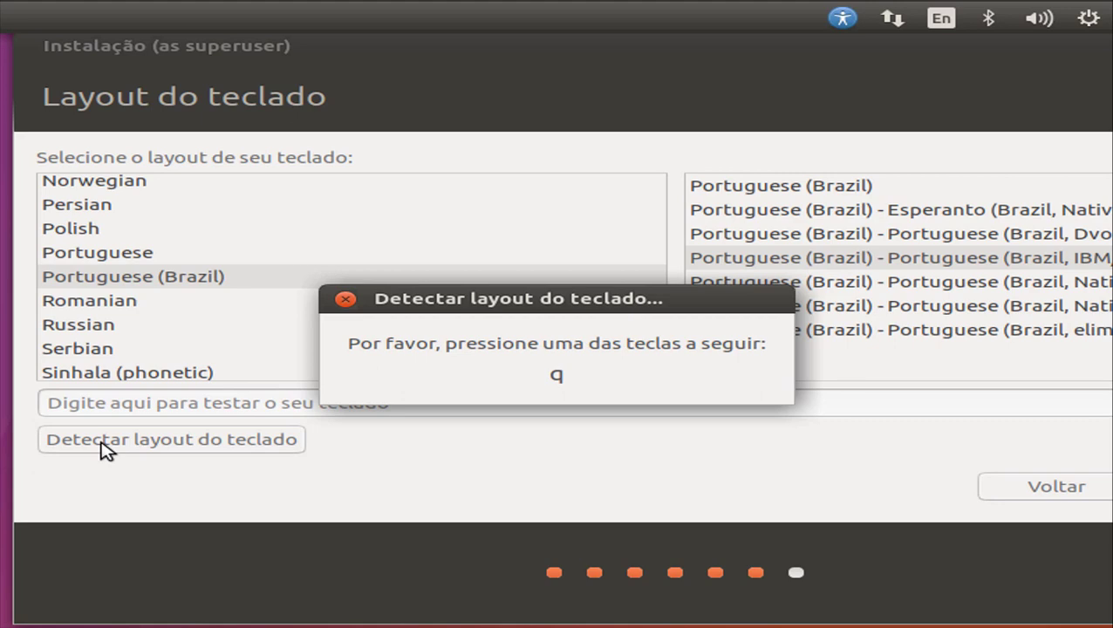
{"action": "key", "text": "q"}
{"action": "key", "text": "z"}
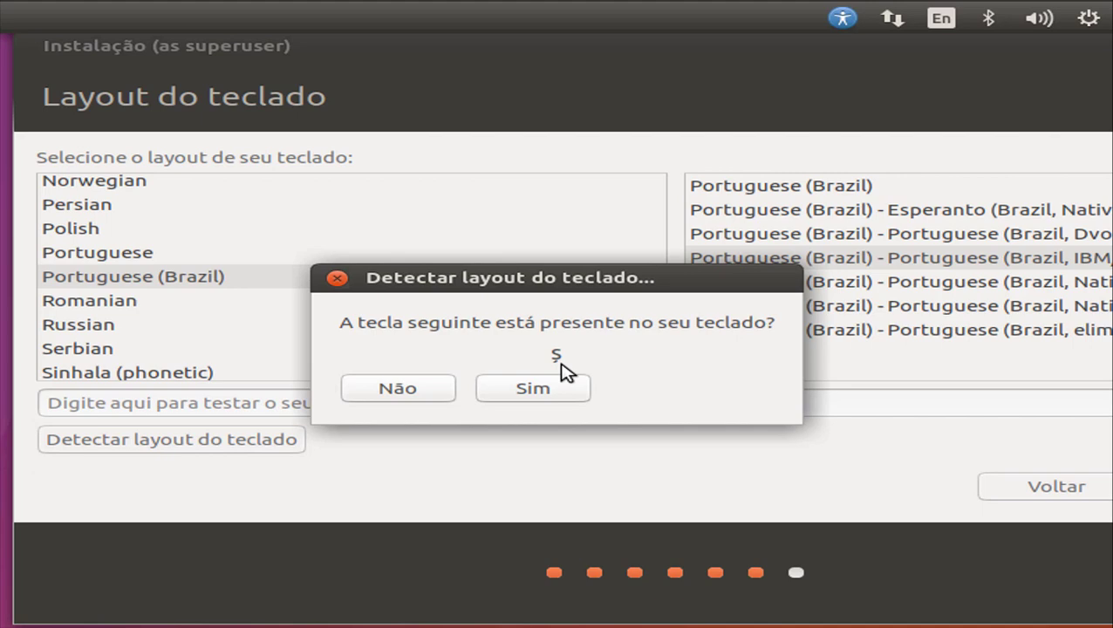
{"action": "left_click", "coordinate": [399, 389]}
{"action": "left_click", "coordinate": [422, 389]}
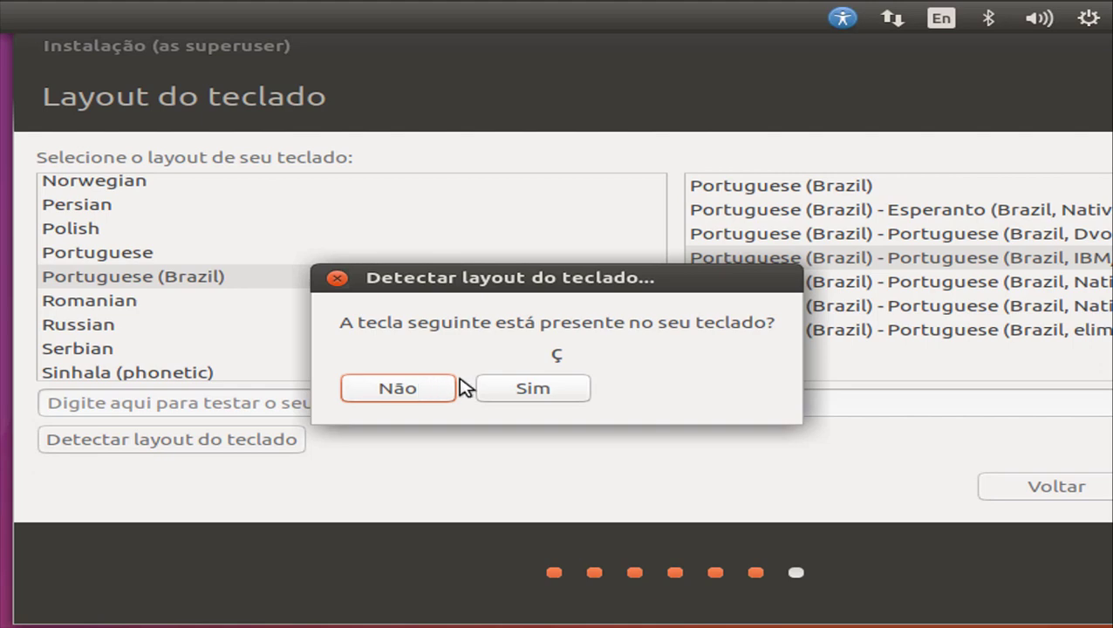
{"action": "left_click", "coordinate": [514, 391]}
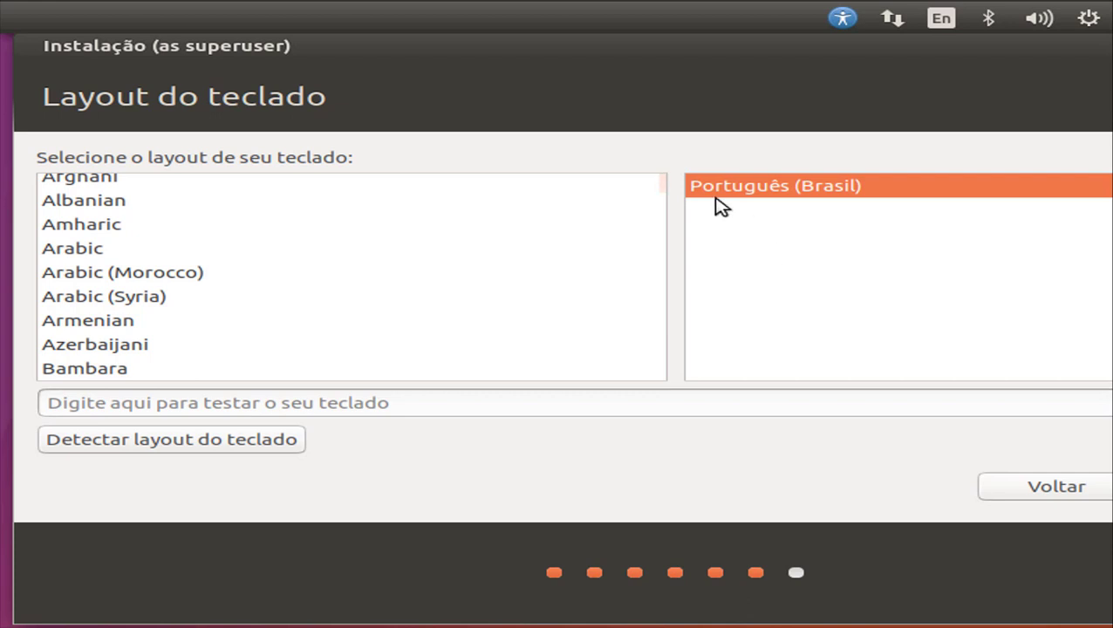
- Test 'çã+á' in the keyboard test box and accept the Português (Brasil) layout
{"action": "left_click", "coordinate": [499, 403]}
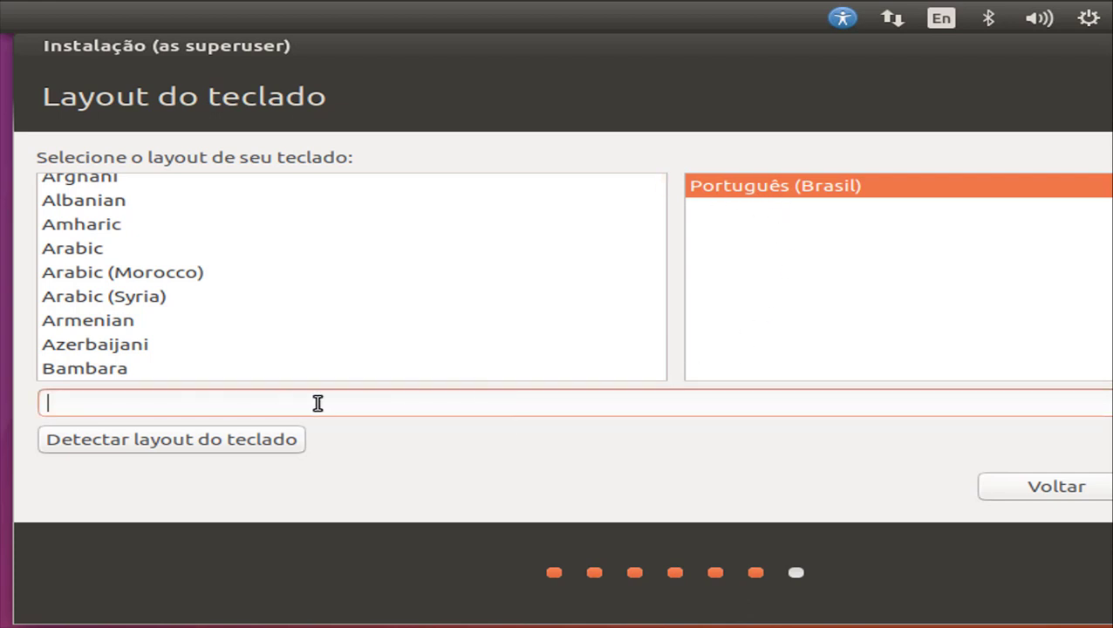
{"action": "type", "text": "çã+á"}
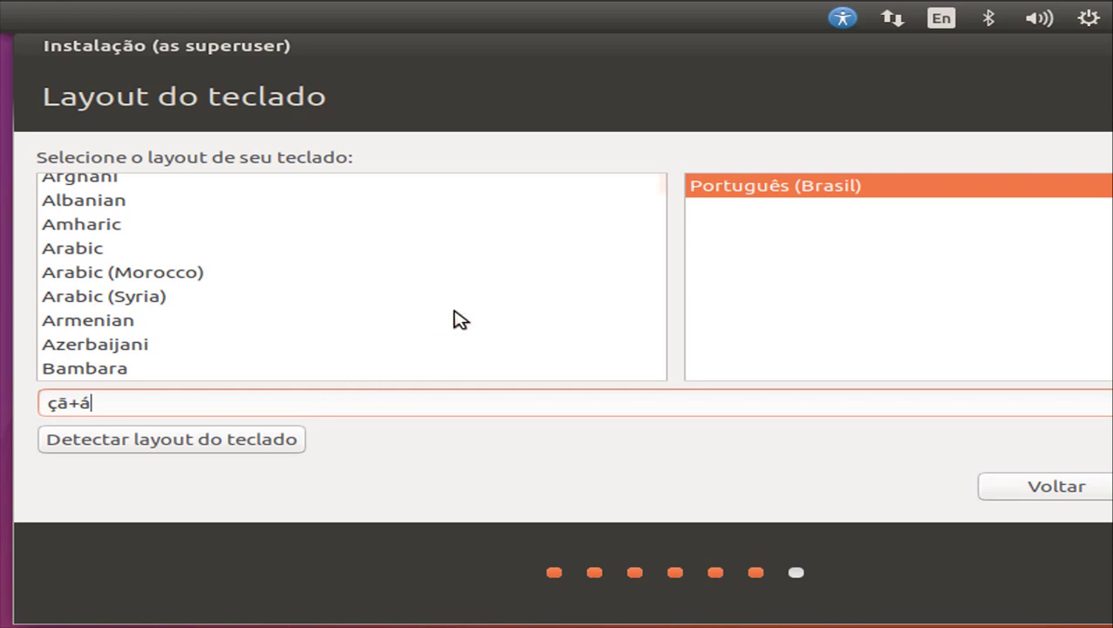
{"action": "left_click_drag", "start_coordinate": [602, 63], "coordinate": [499, 41]}
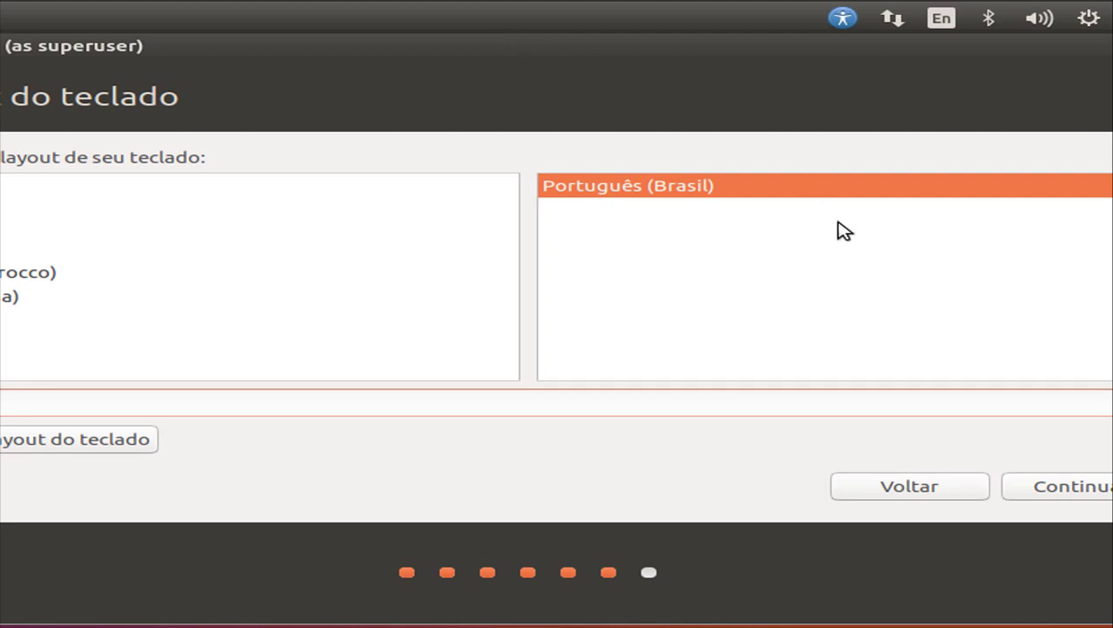
{"action": "left_click_drag", "start_coordinate": [743, 53], "coordinate": [639, 44]}
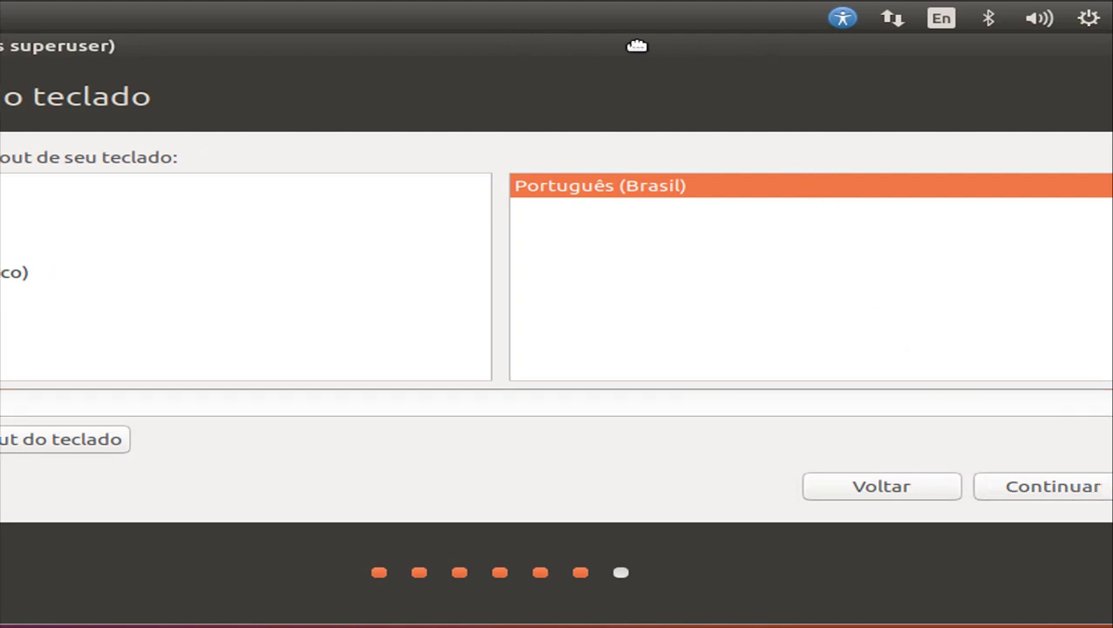
{"action": "left_click", "coordinate": [932, 486]}
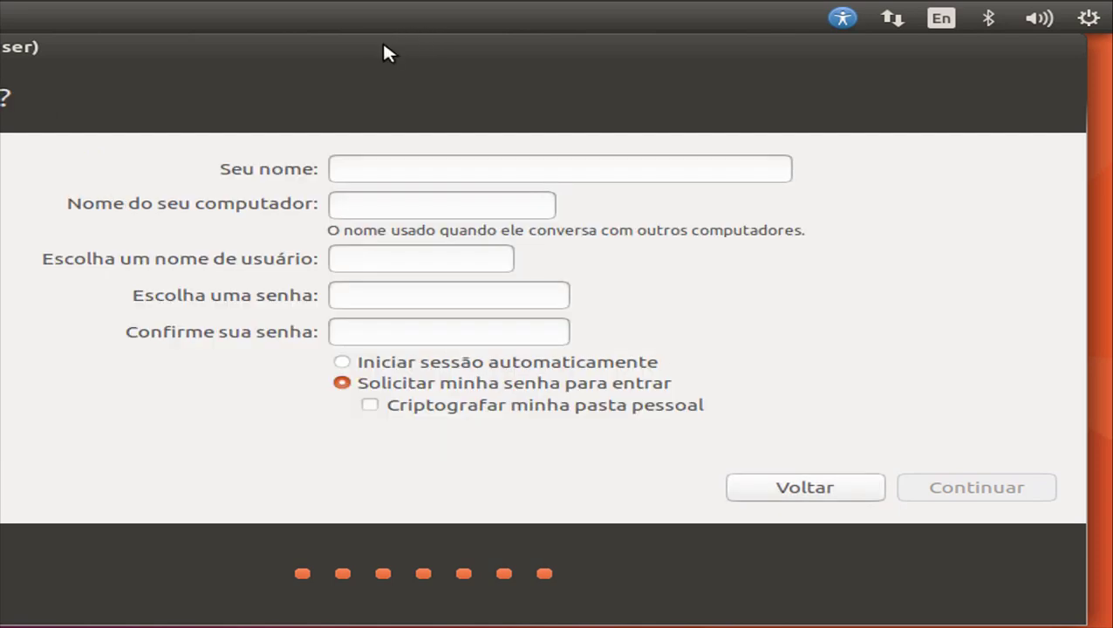
- Enter the full name in Seu nome, giving computer name dt-virtual-machine
{"action": "left_click_drag", "start_coordinate": [385, 44], "coordinate": [633, 41]}
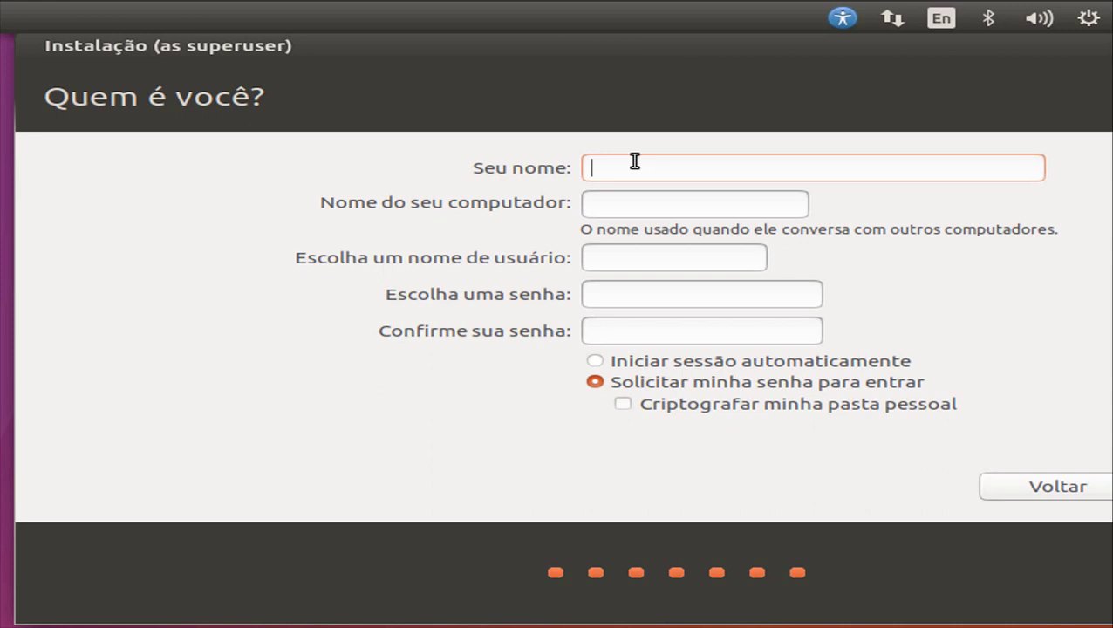
{"action": "type", "text": "Domp"}
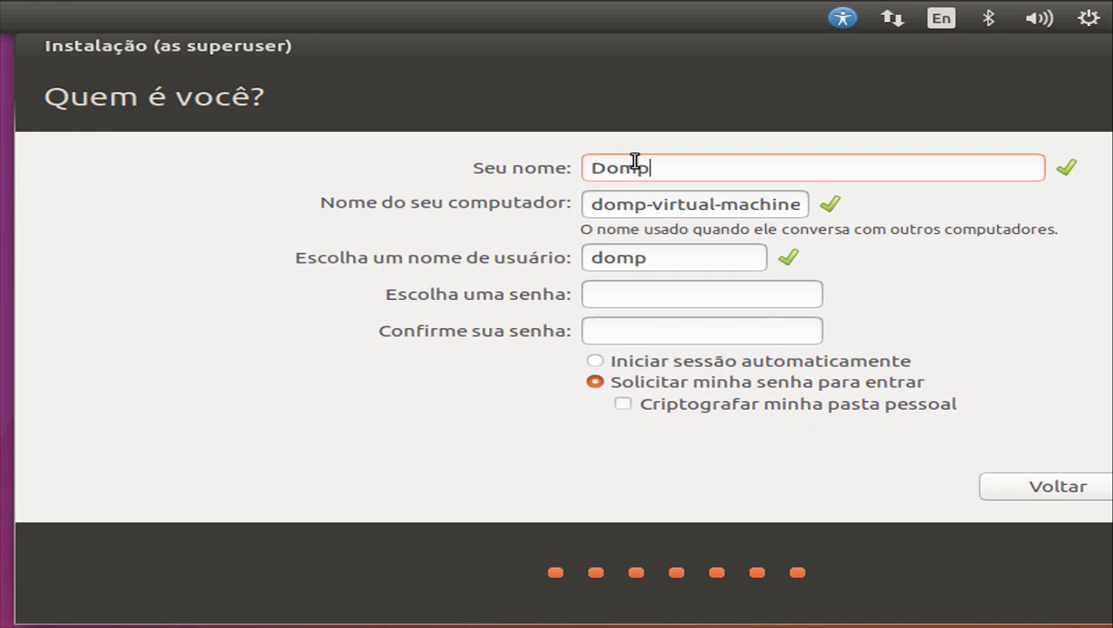
{"action": "key", "text": "BackSpace"}
{"action": "type", "text": "inio "}
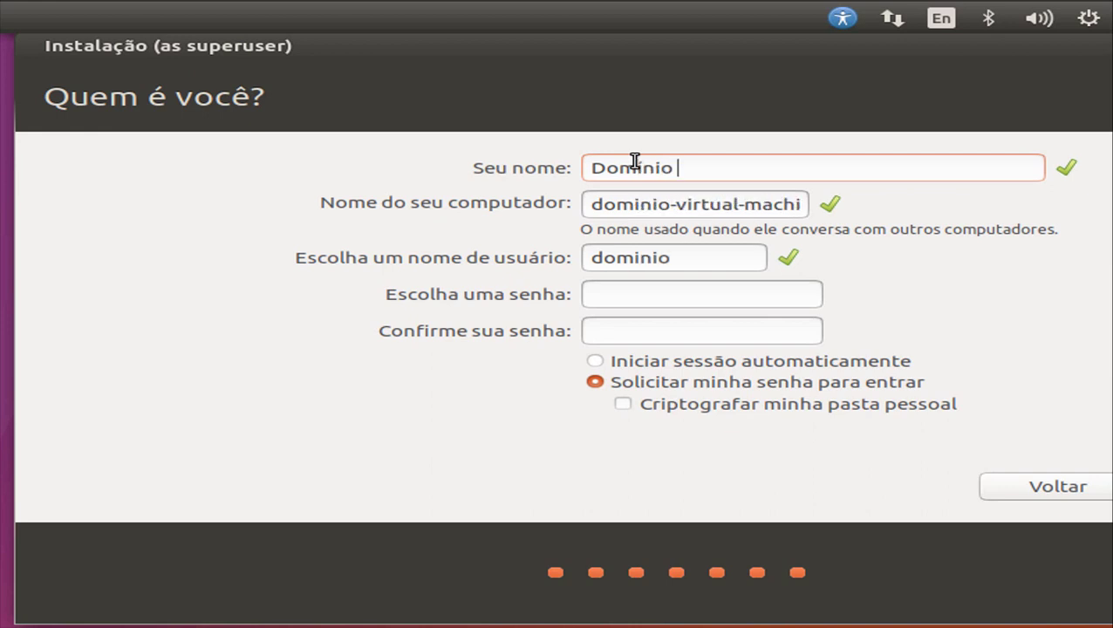
{"action": "key", "text": "BackSpace"}
{"action": "key", "text": "BackSpace"}
{"action": "key", "text": "BackSpace"}
{"action": "key", "text": "BackSpace"}
{"action": "key", "text": "BackSpace"}
{"action": "type", "text": "ínio da TEcnologia"}
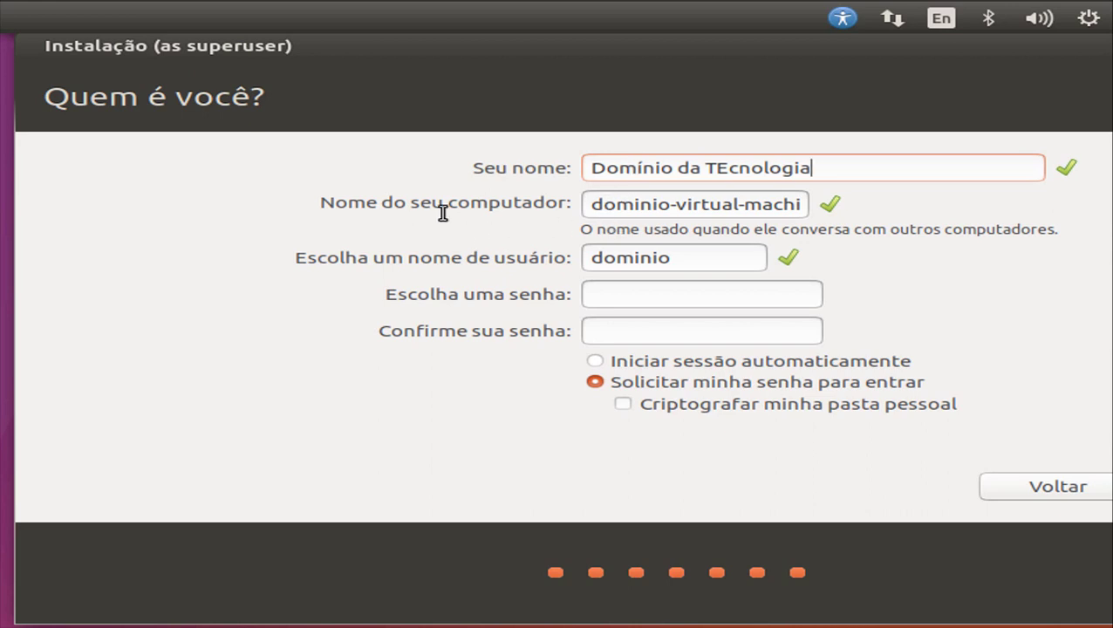
{"action": "double_click", "coordinate": [794, 204]}
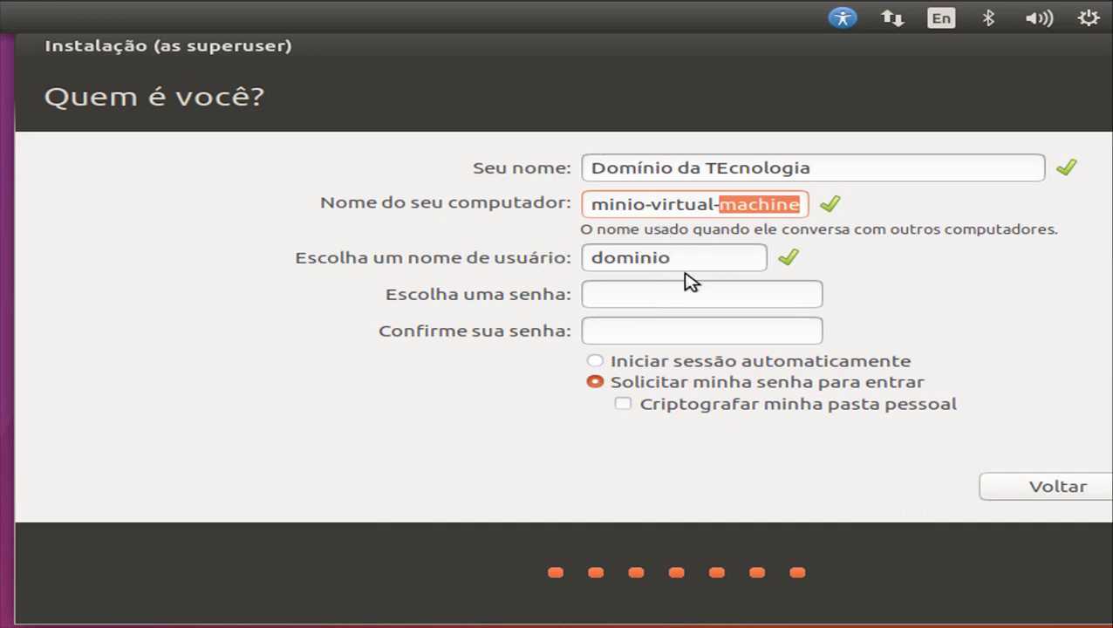
- Shorten the username to 'dt' and enter and confirm the account password
{"action": "left_click_drag", "start_coordinate": [621, 262], "coordinate": [727, 262]}
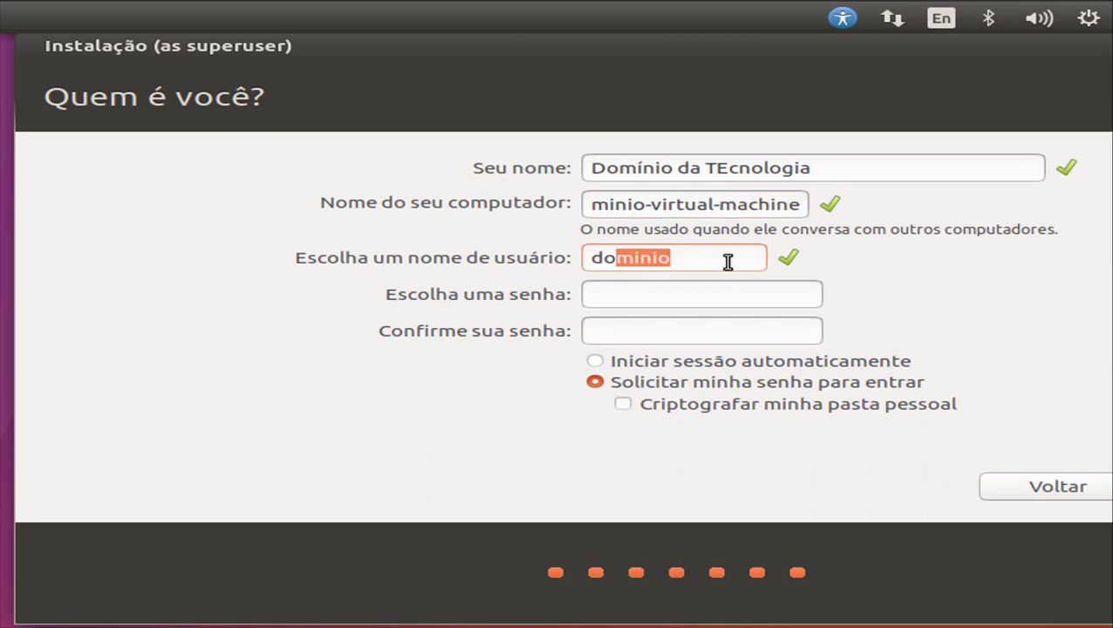
{"action": "type", "text": "t"}
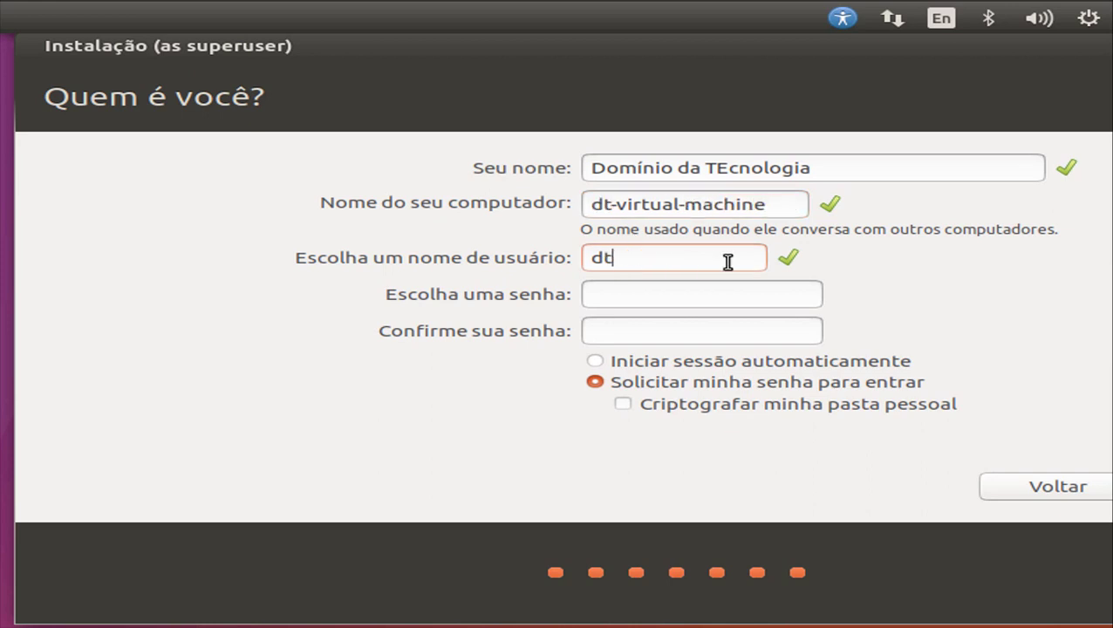
{"action": "left_click", "coordinate": [654, 298]}
{"action": "type", "text": "1234"}
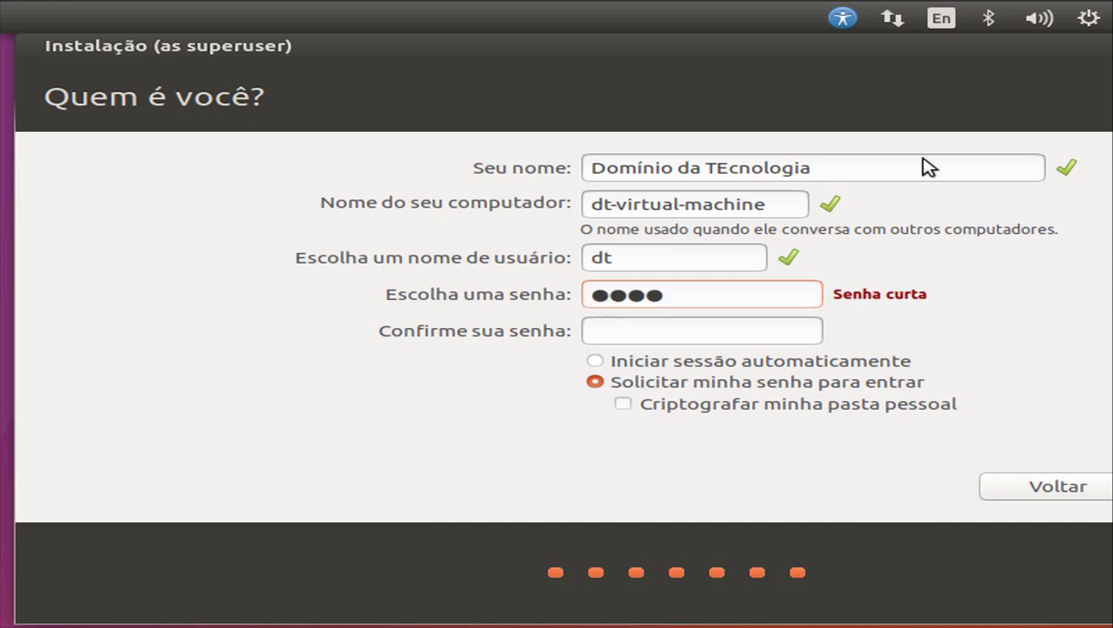
{"action": "left_click", "coordinate": [685, 327]}
{"action": "type", "text": "1234"}
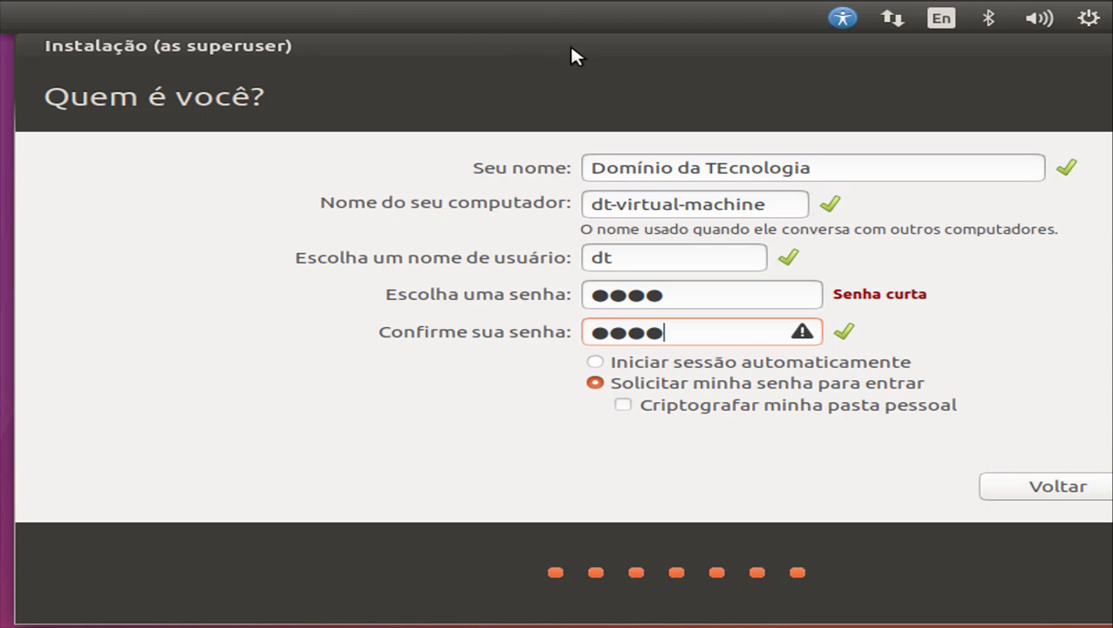
{"action": "left_click_drag", "start_coordinate": [574, 56], "coordinate": [251, 56]}
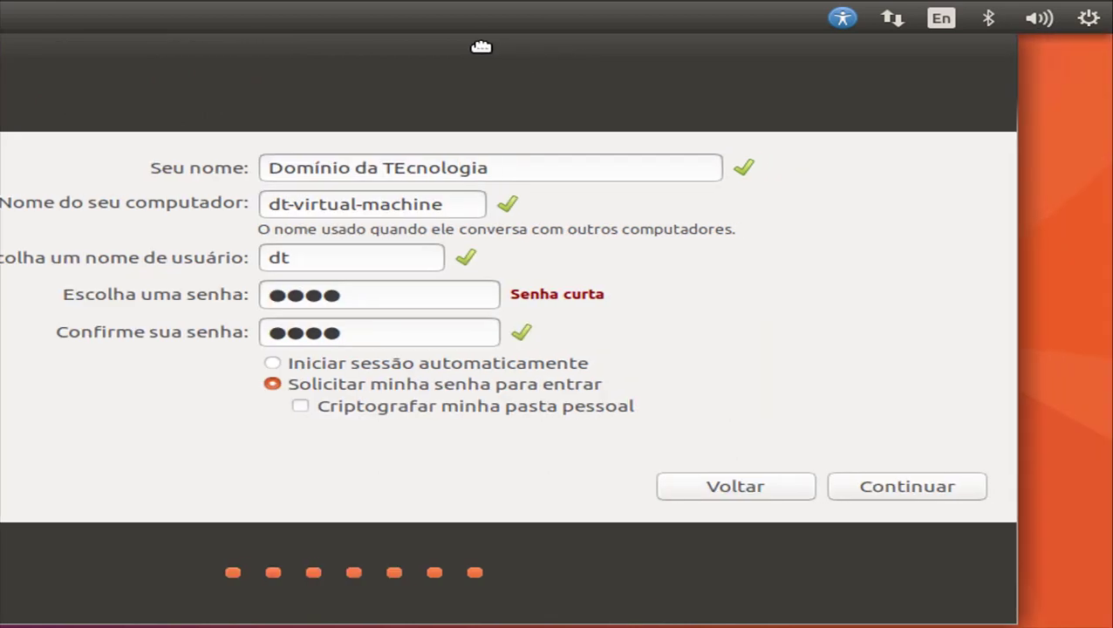
- Accept the account details, let the installation finish, and restart the computer
{"action": "left_click", "coordinate": [883, 499]}
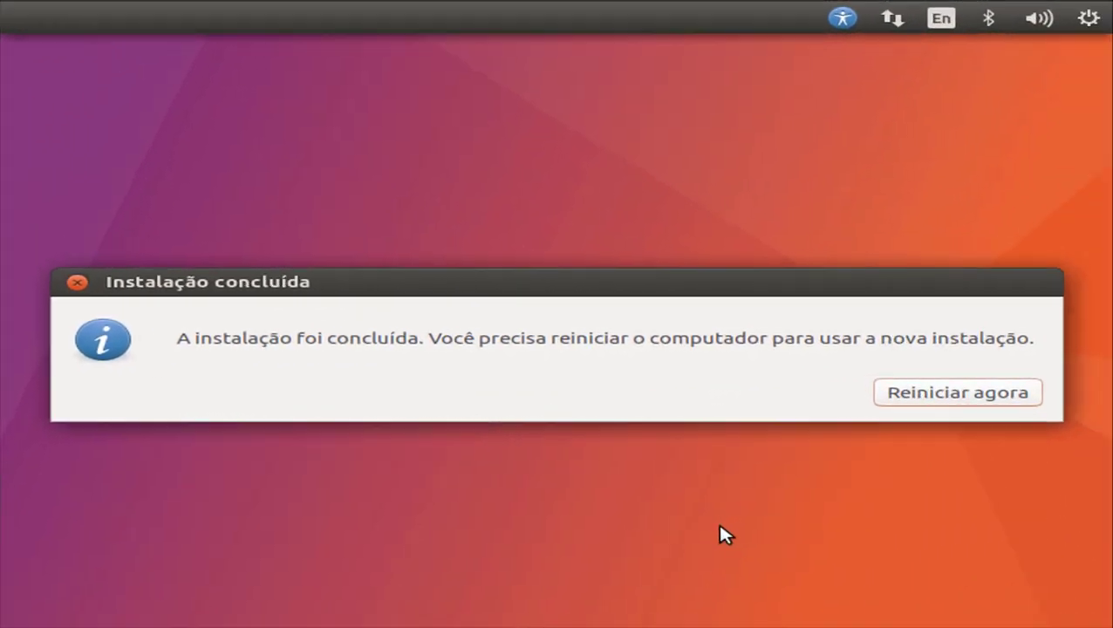
{"action": "left_click", "coordinate": [921, 392]}
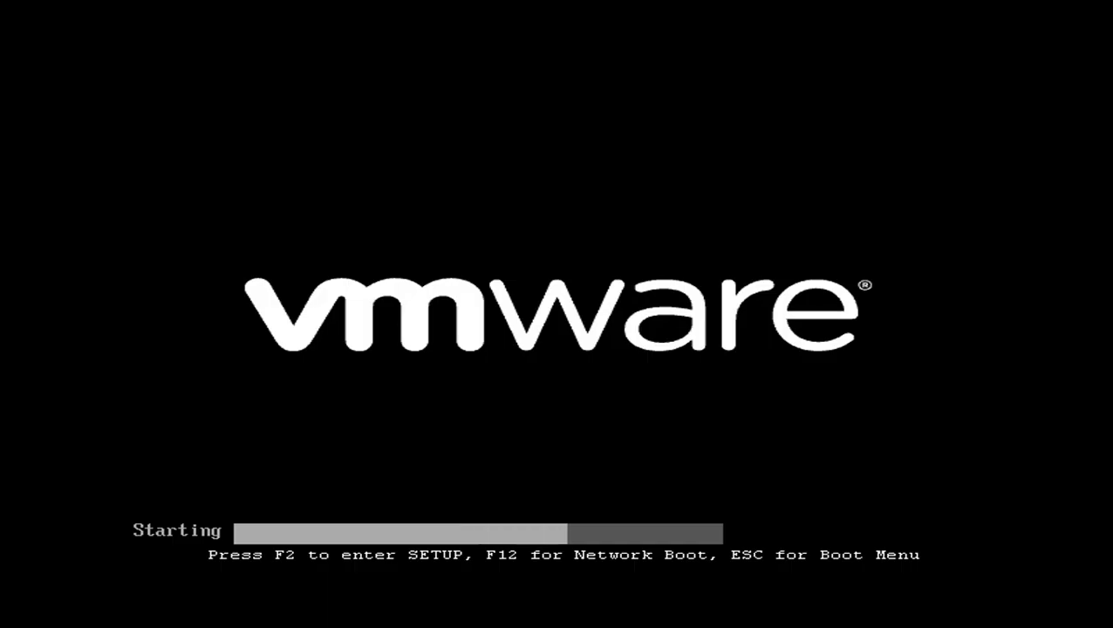
- In BIOS setup, move Hard Drive above CD-ROM Drive, then save and exit
{"action": "key", "text": "F2"}
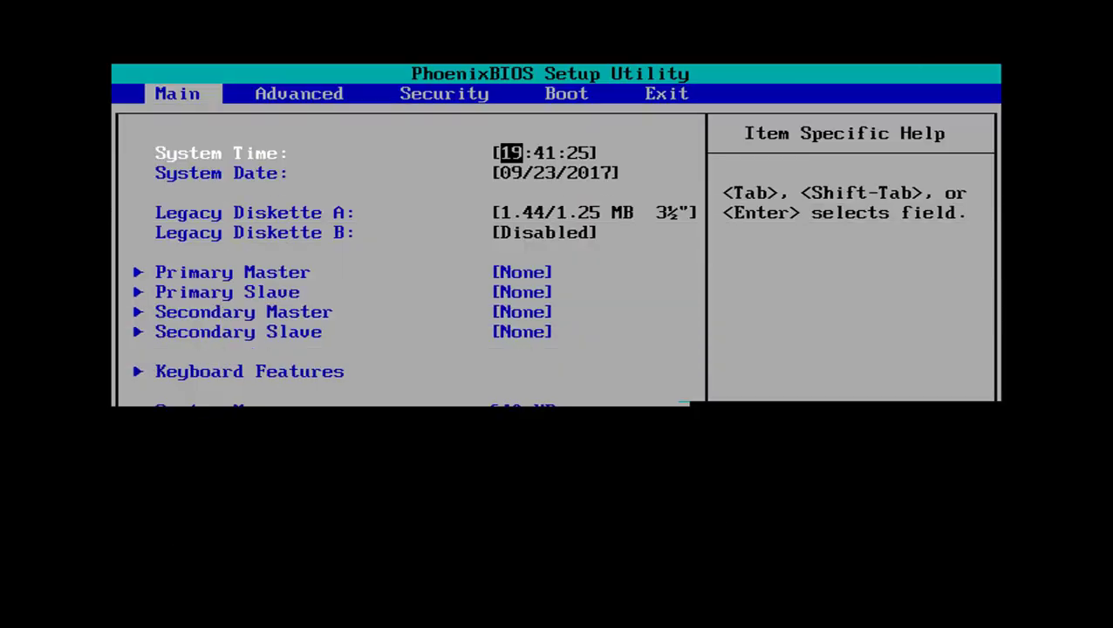
{"action": "key", "text": "Right"}
{"action": "key", "text": "Right"}
{"action": "key", "text": "Right"}
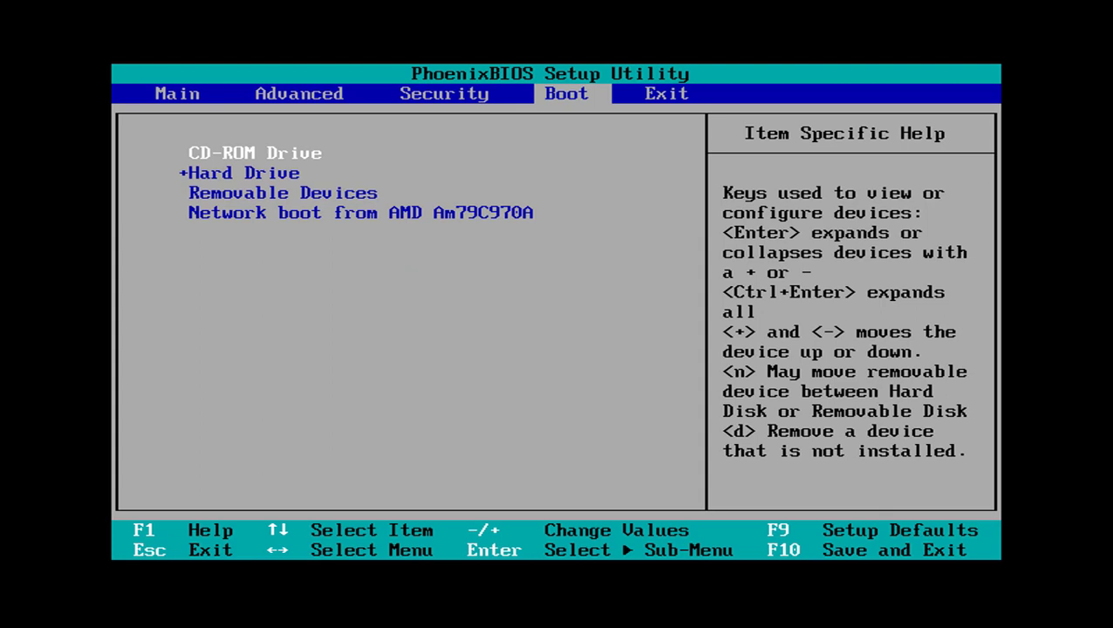
{"action": "key", "text": "minus"}
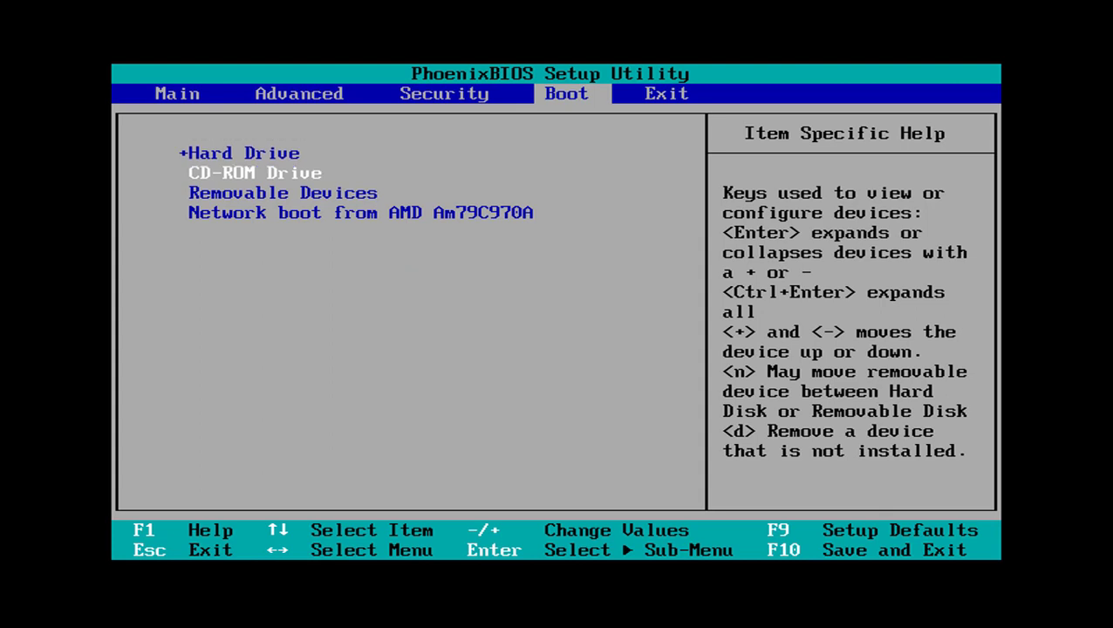
{"action": "key", "text": "Right"}
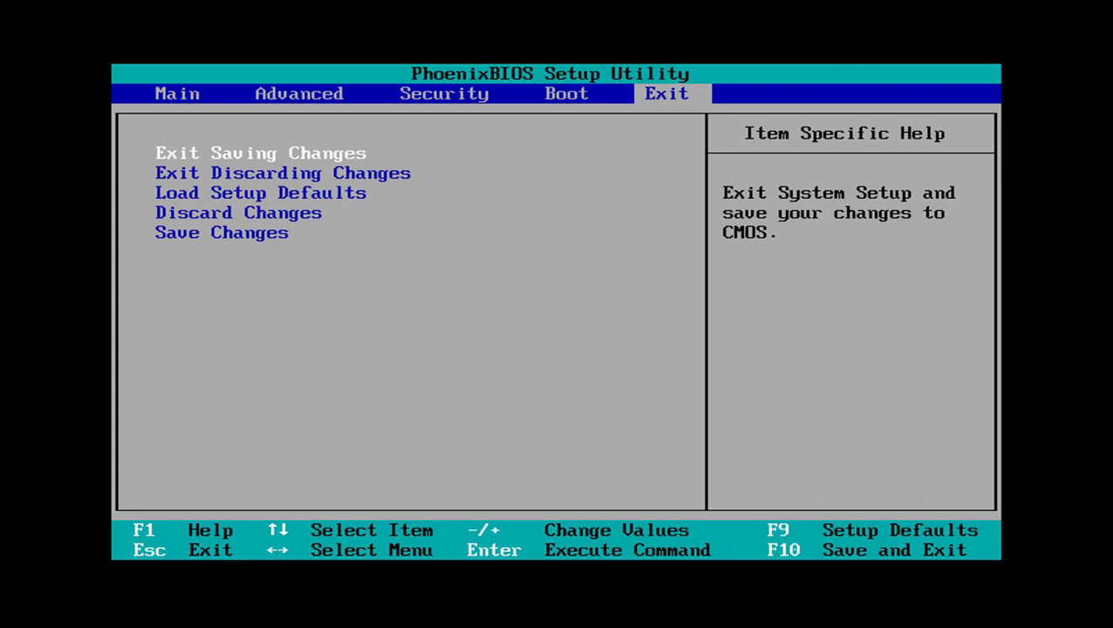
{"action": "key", "text": "Return"}
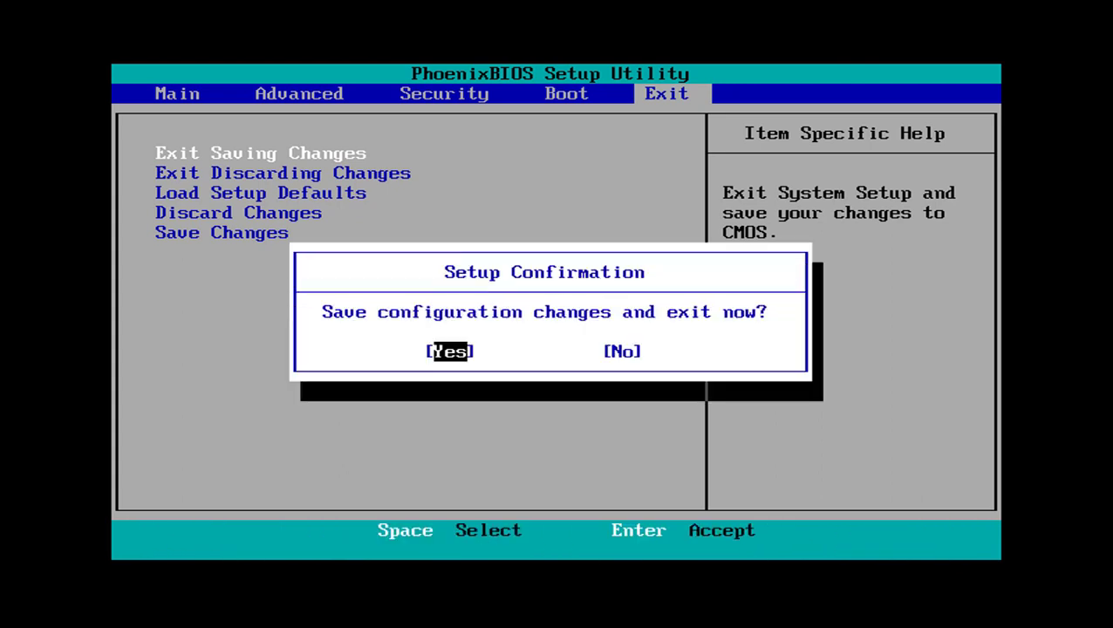
{"action": "key", "text": "Return"}
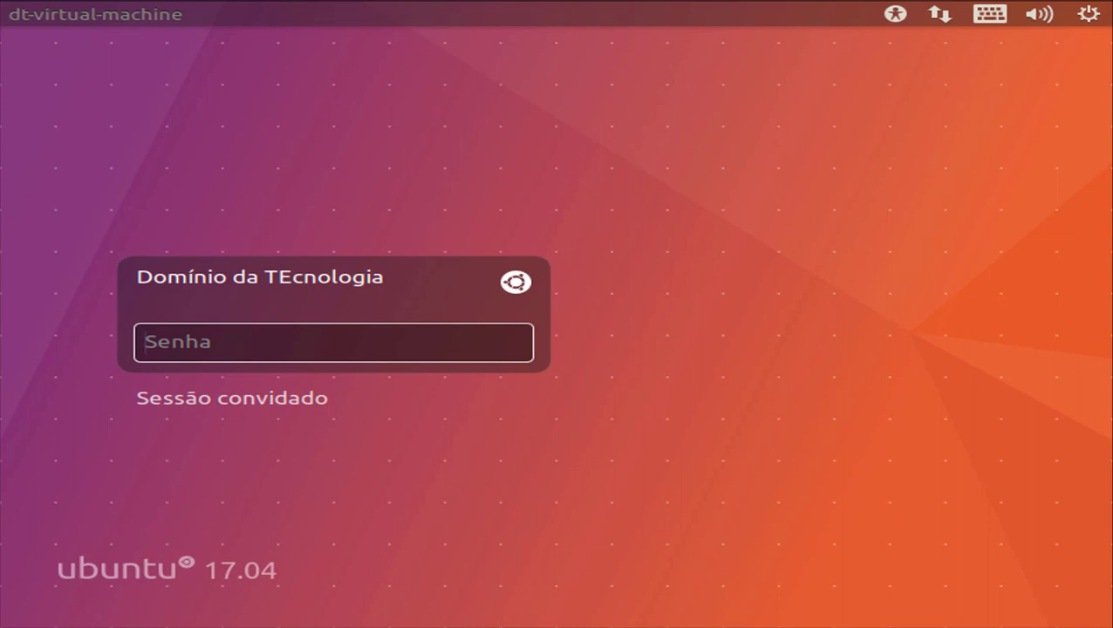
- Log in with the account password, then open and close the Dash to show the desktop and launcher
{"action": "type", "text": "•••"}
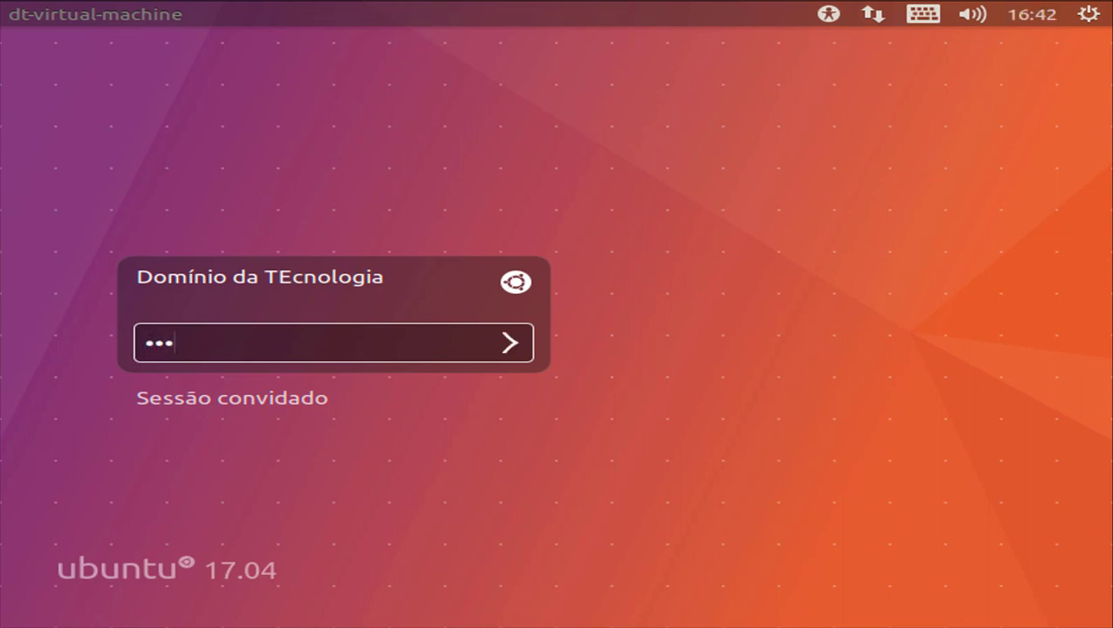
{"action": "type", "text": "•"}
{"action": "key", "text": "Return"}
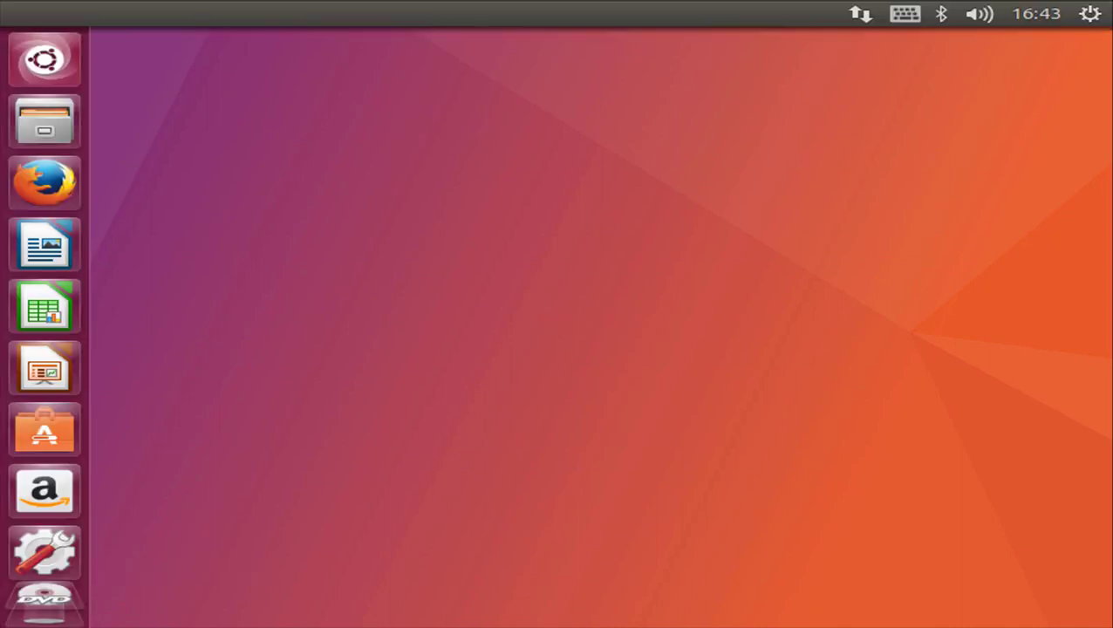
{"action": "left_click", "coordinate": [63, 51]}
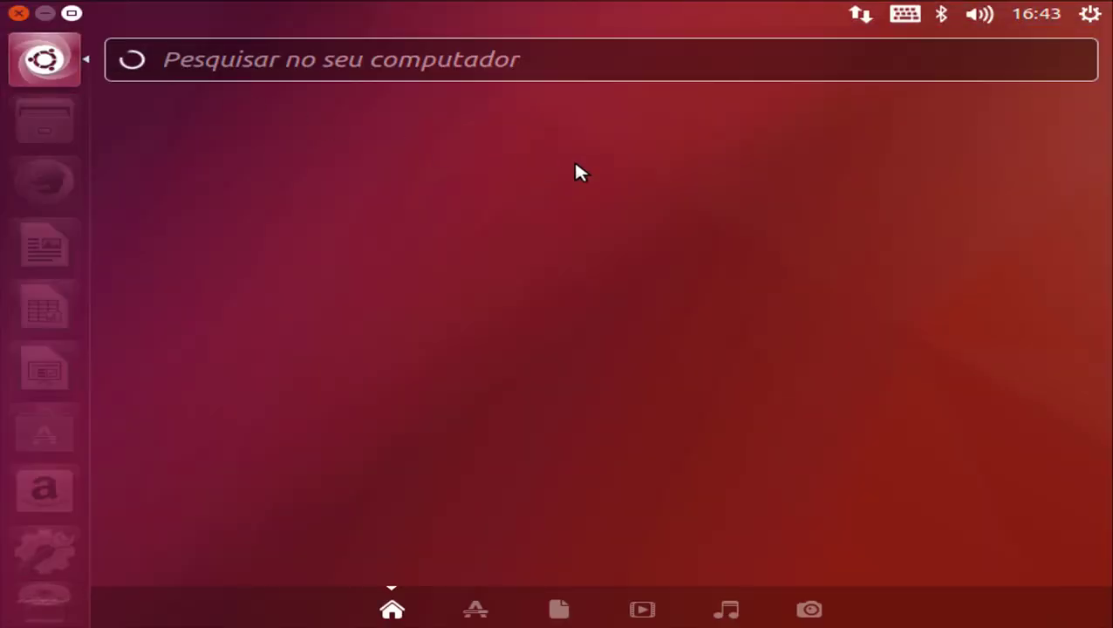
{"action": "left_click", "coordinate": [576, 171]}
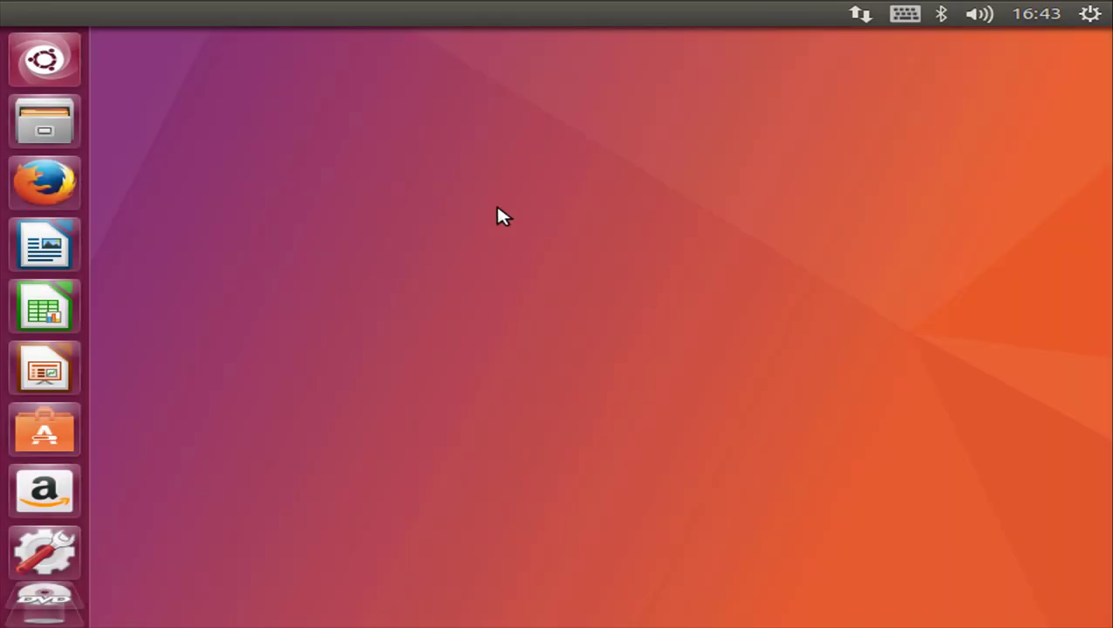